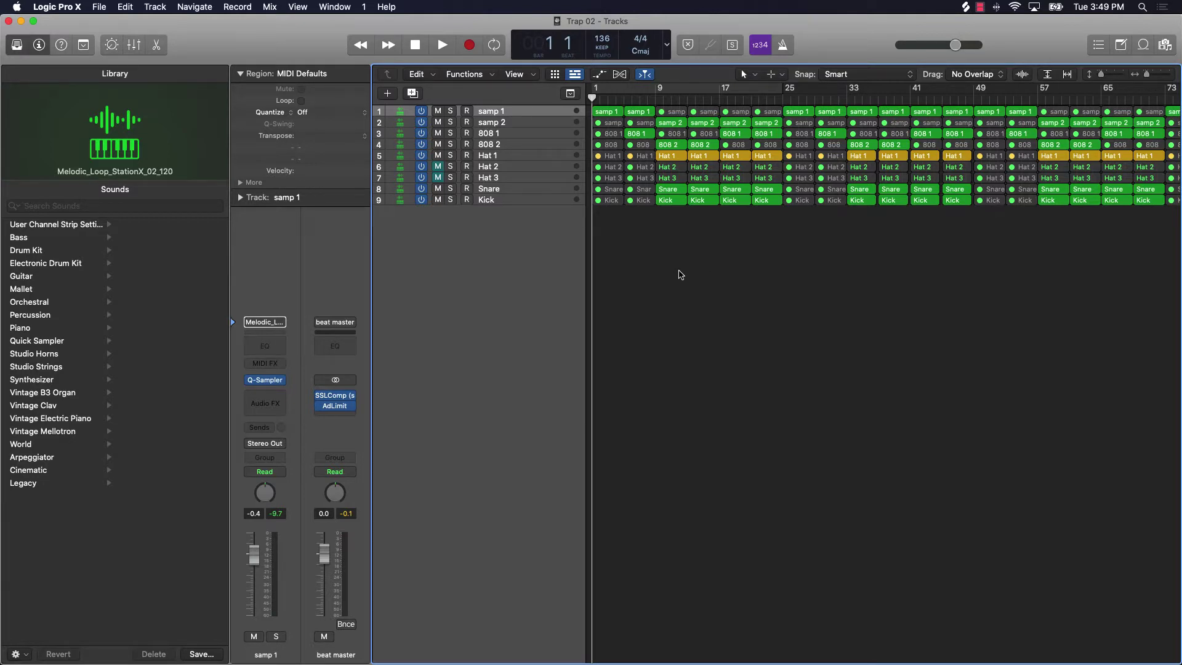
Play the arrangement from the beginning to about bar 13 and stop playback.
{"action": "key", "text": "space"}
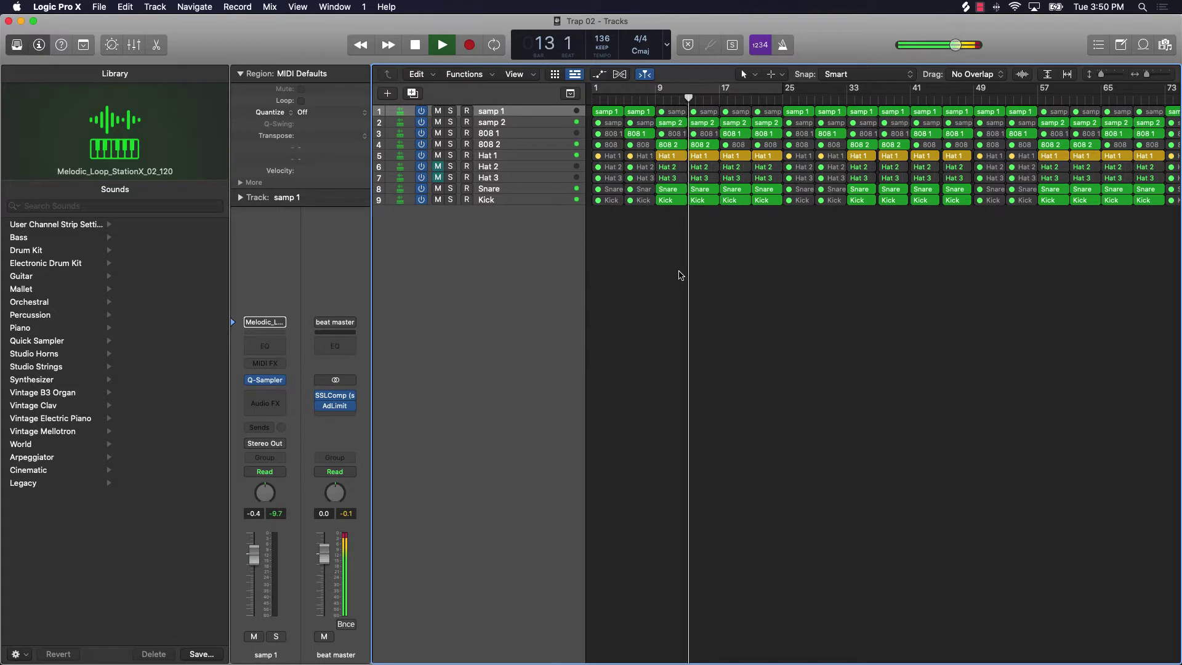
{"action": "key", "text": "space"}
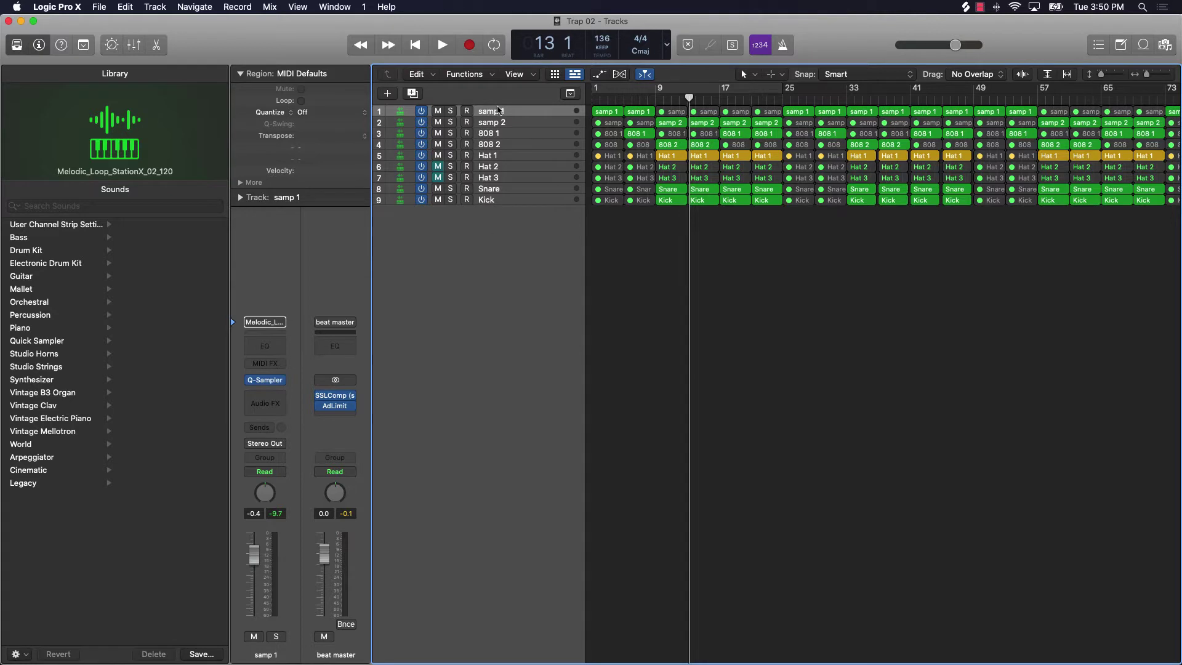
Insert a stereo Remix FX plug-in after AdLimit on the beat master channel and place its window below the tracks.
{"action": "left_click", "coordinate": [343, 416]}
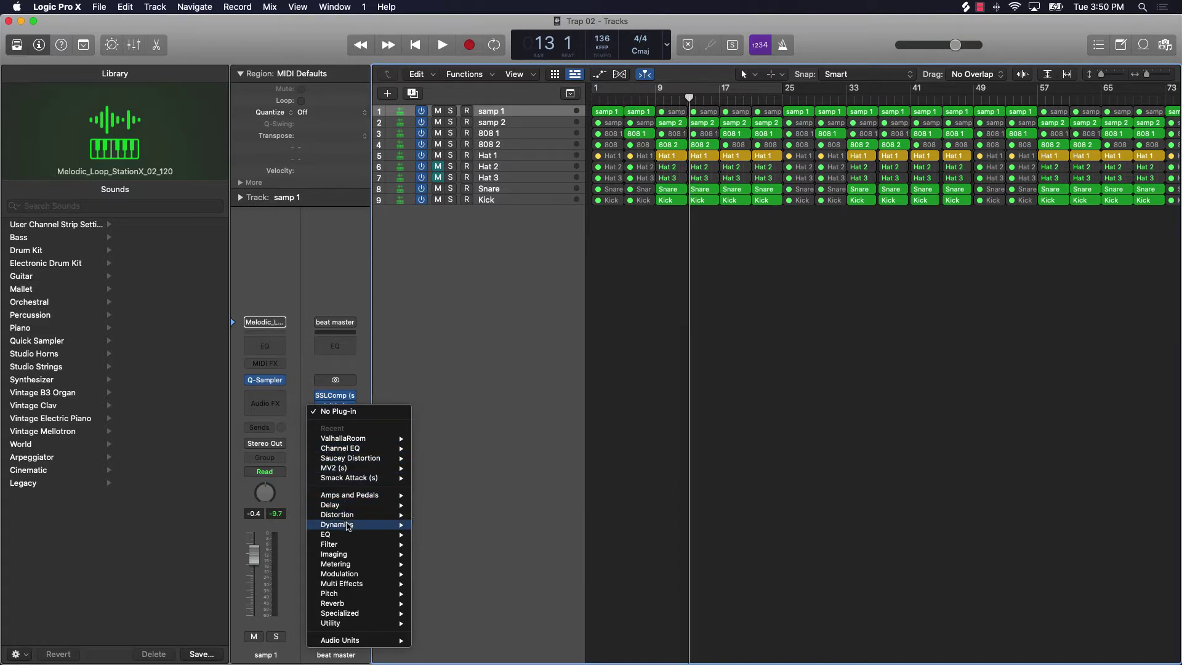
{"action": "mouse_move", "coordinate": [349, 538]}
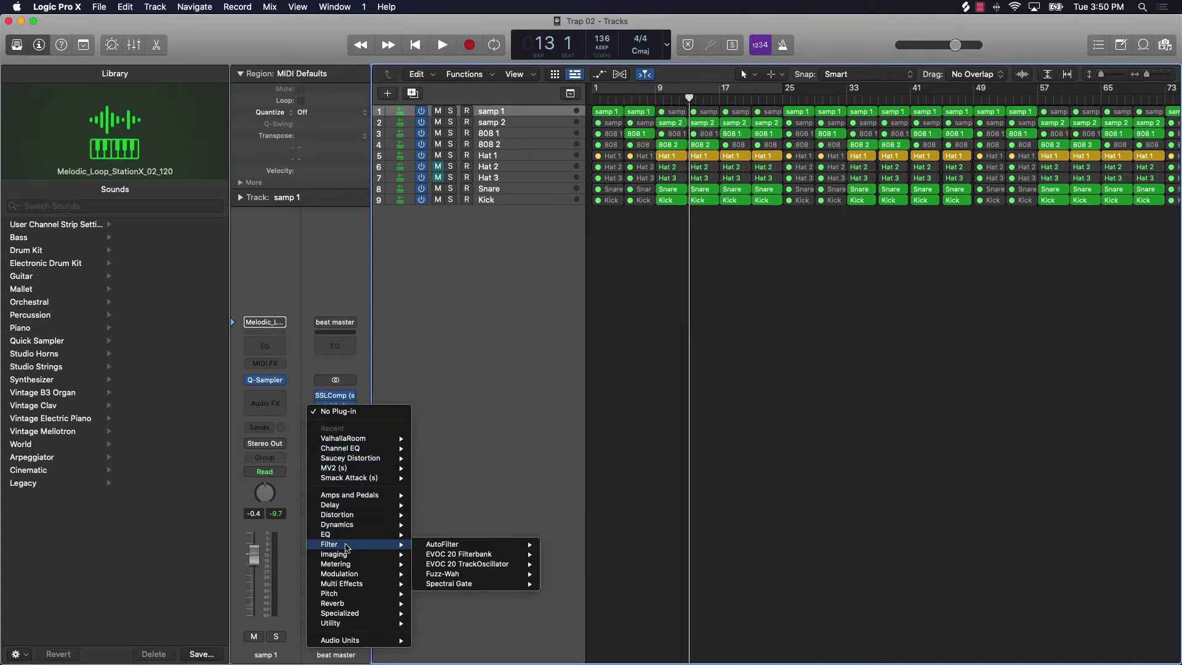
{"action": "mouse_move", "coordinate": [352, 590]}
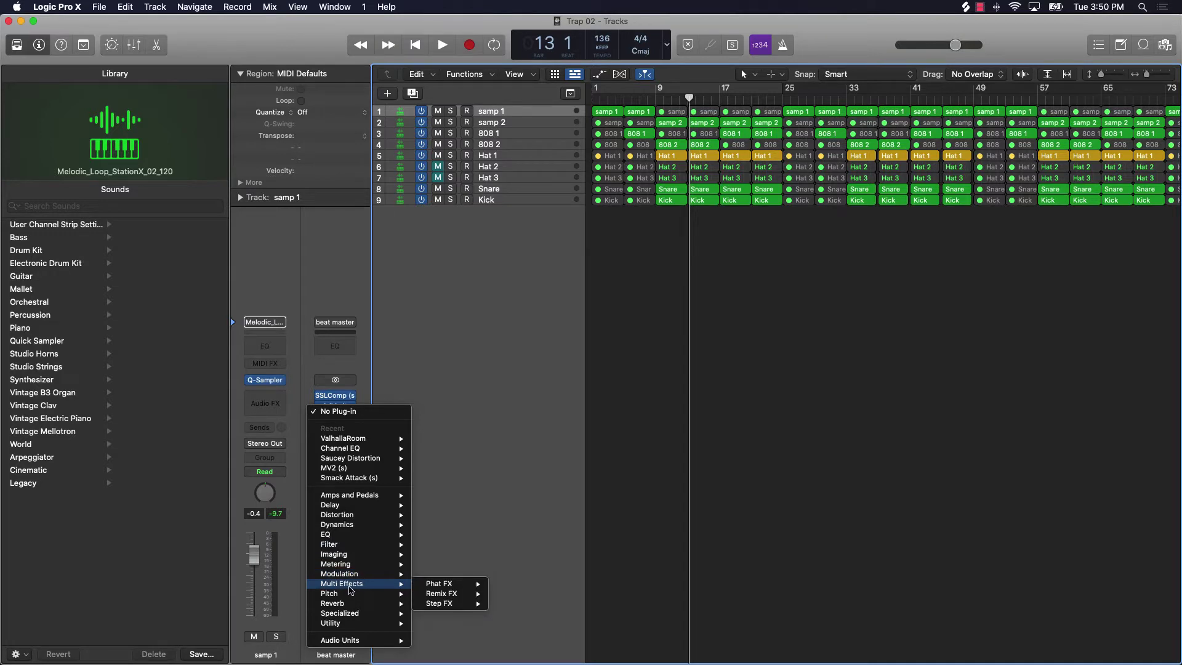
{"action": "mouse_move", "coordinate": [444, 587]}
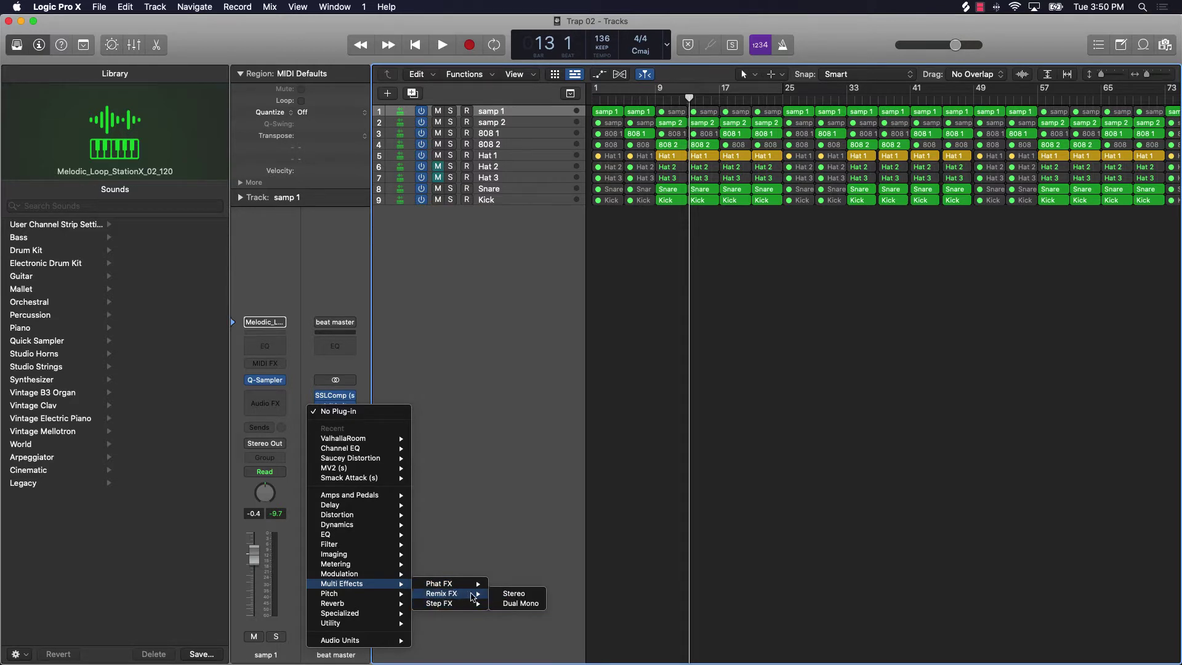
{"action": "left_click", "coordinate": [515, 594]}
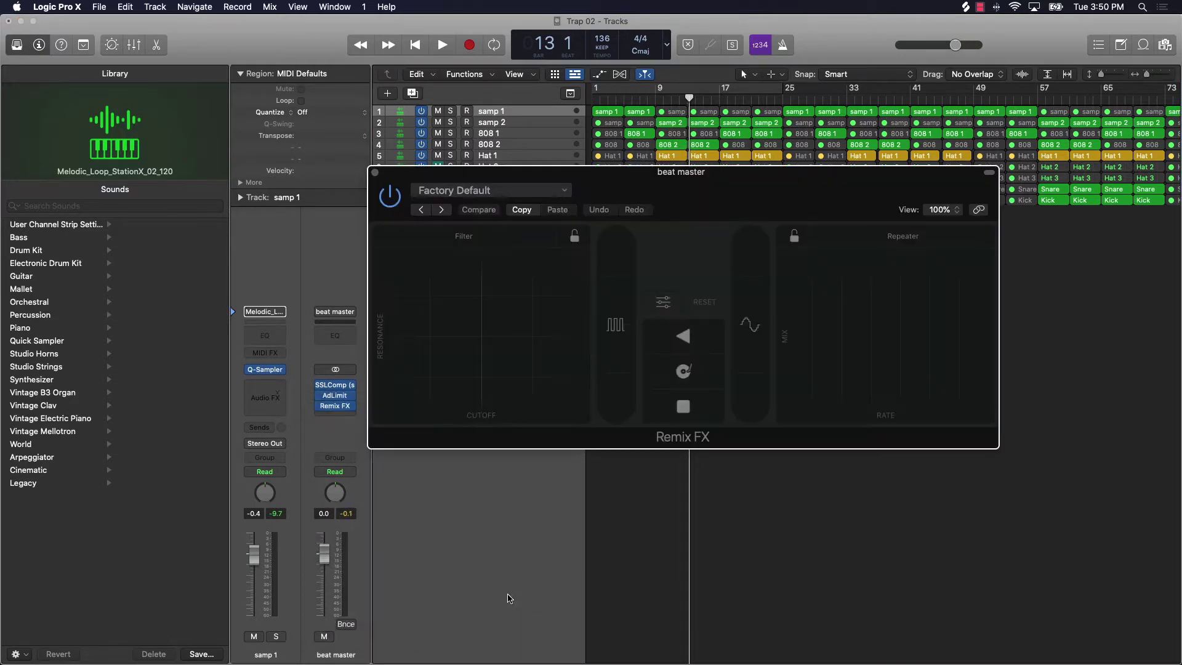
{"action": "left_click_drag", "start_coordinate": [695, 233], "coordinate": [760, 323]}
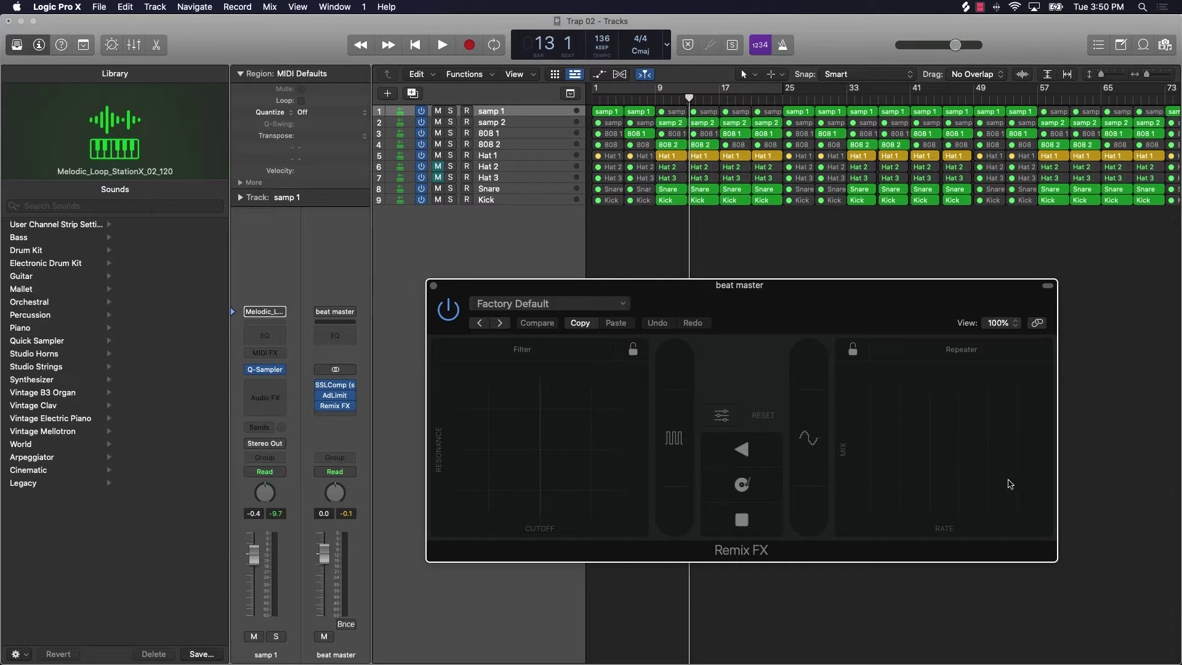
{"action": "left_click_drag", "start_coordinate": [841, 306], "coordinate": [806, 306]}
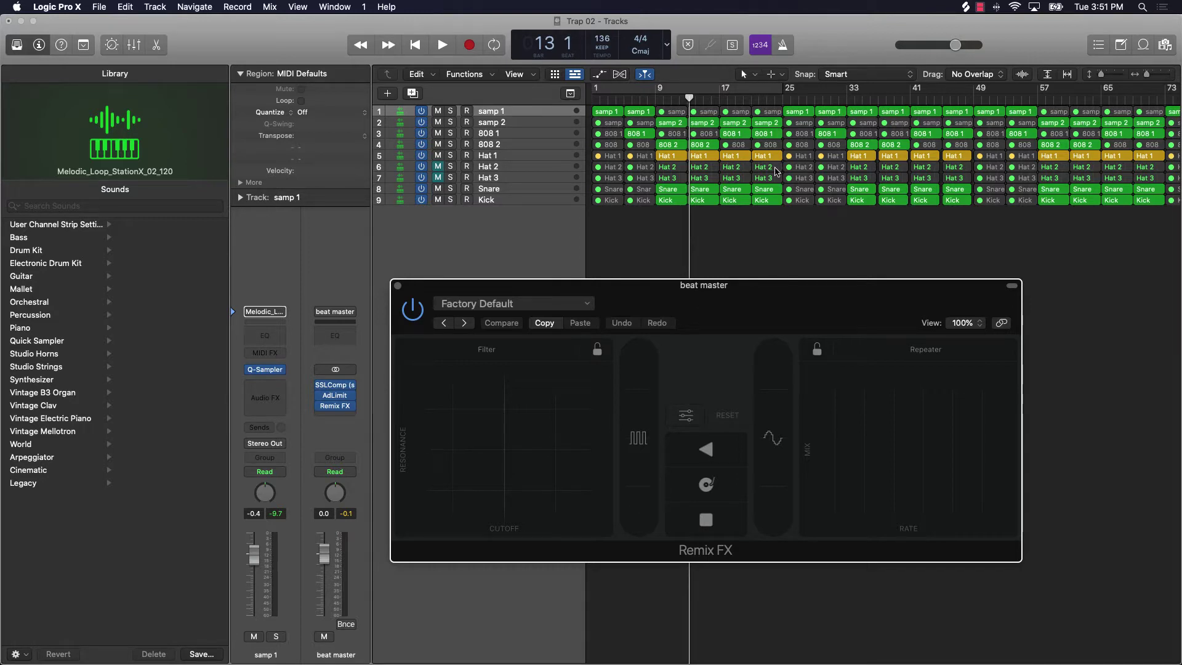
Enable the cycle area, set it to bars 25 to 49 and start looped playback.
{"action": "left_click", "coordinate": [633, 87]}
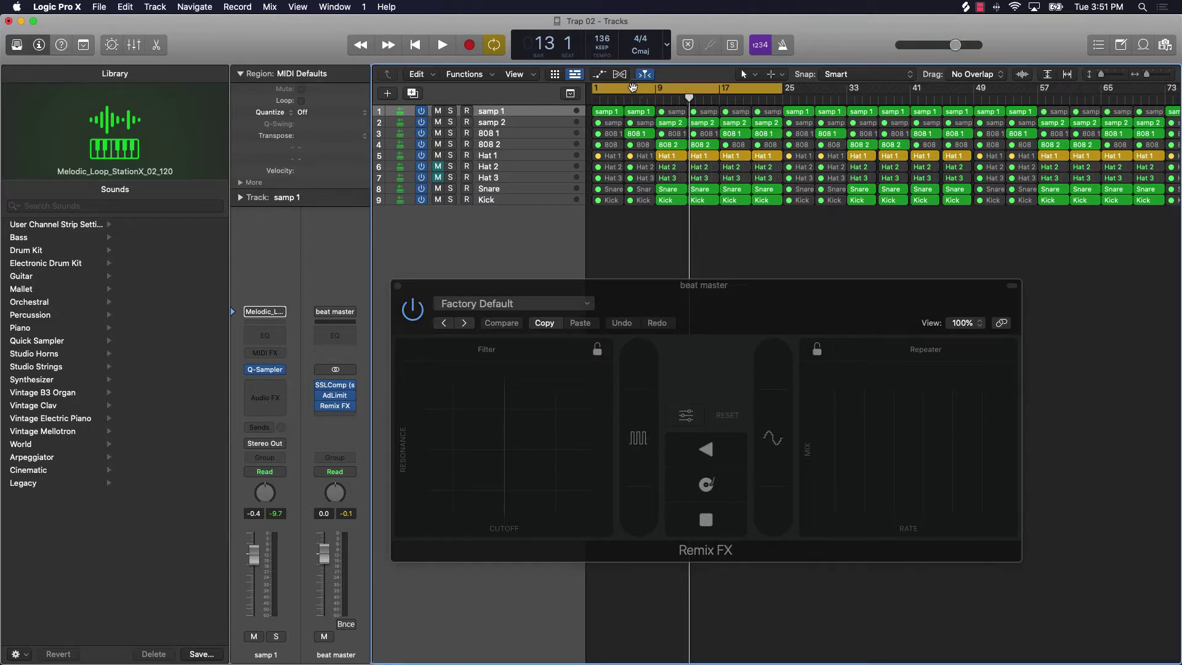
{"action": "left_click_drag", "start_coordinate": [631, 88], "coordinate": [821, 92]}
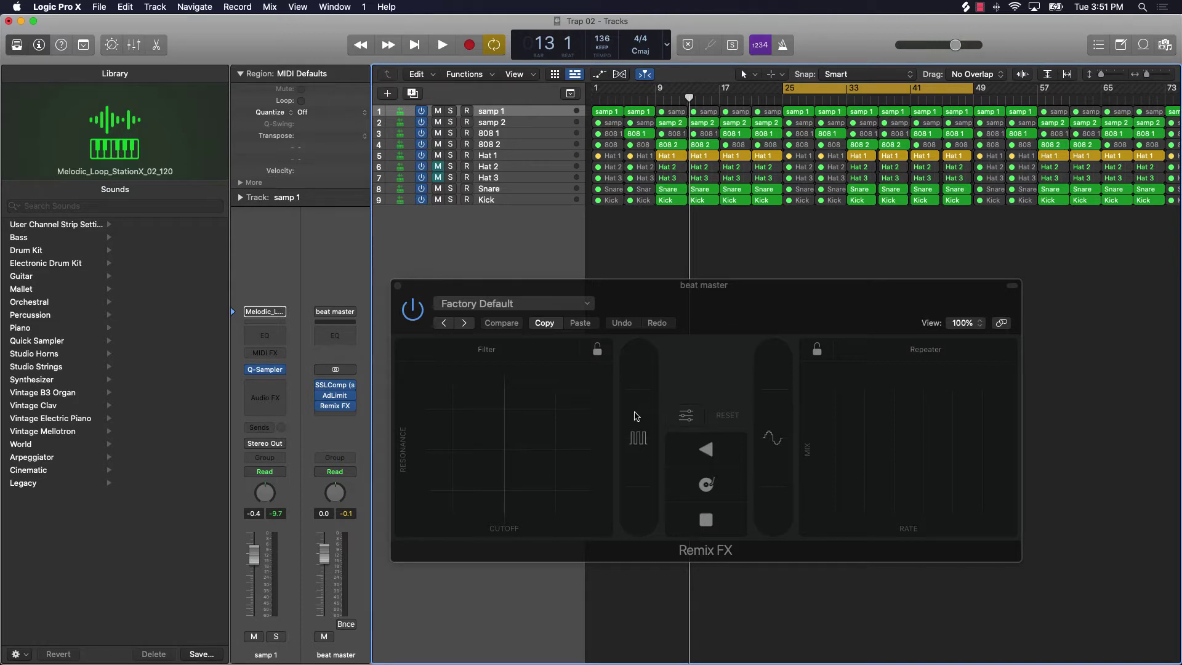
{"action": "key", "text": "space"}
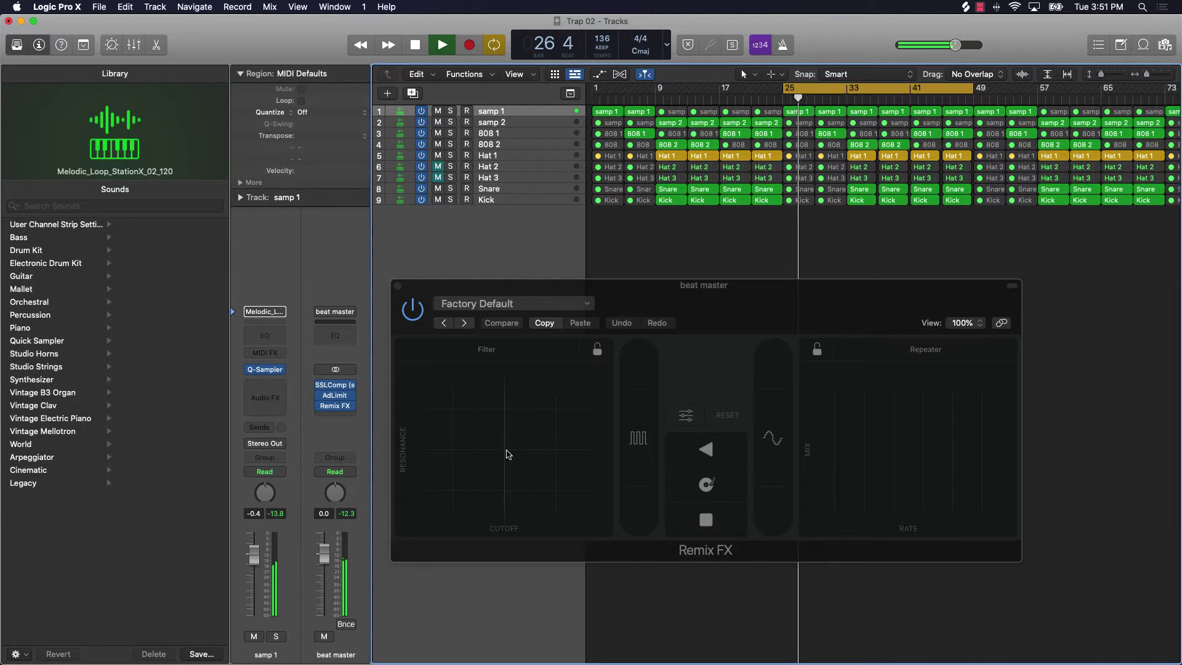
Audition Remix FX during playback by sweeping the Filter pad, triggering the tape stop several times and sweeping the Gater.
{"action": "left_click_drag", "start_coordinate": [491, 455], "coordinate": [620, 360]}
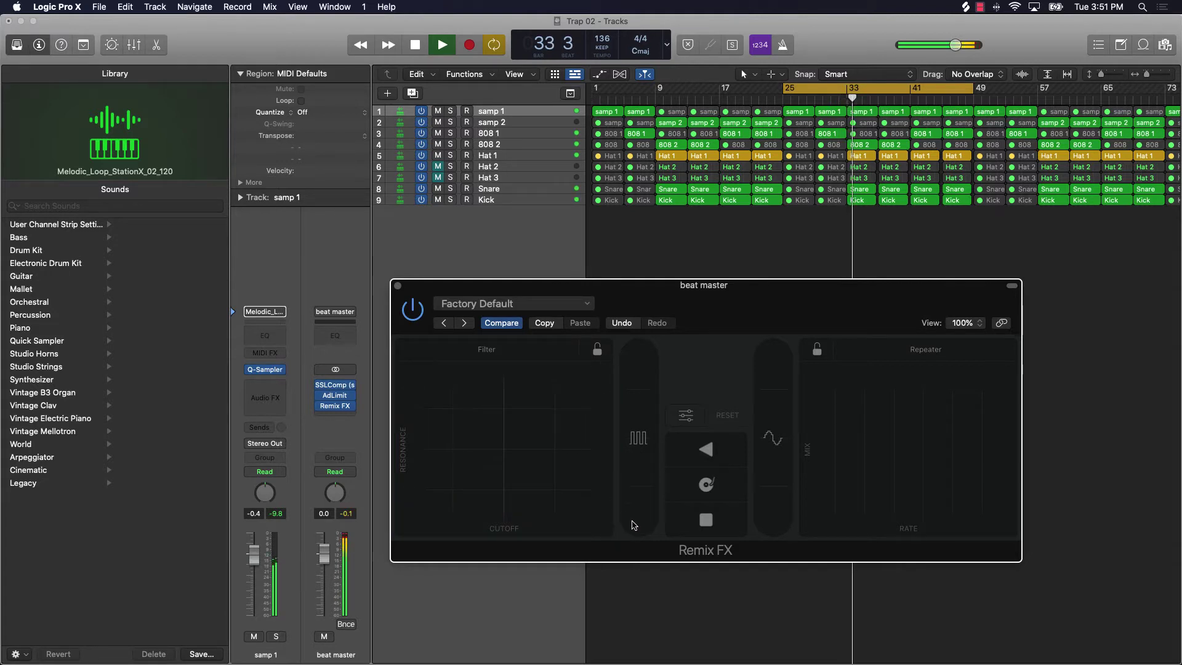
{"action": "left_click", "coordinate": [688, 527]}
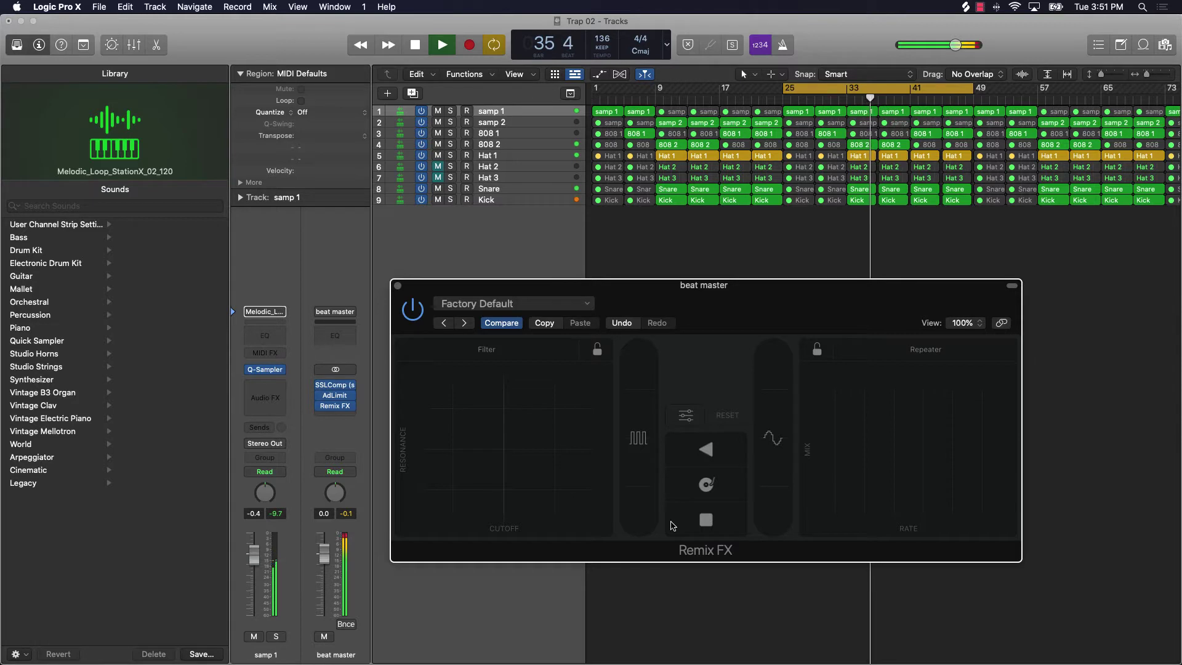
{"action": "left_click", "coordinate": [673, 525]}
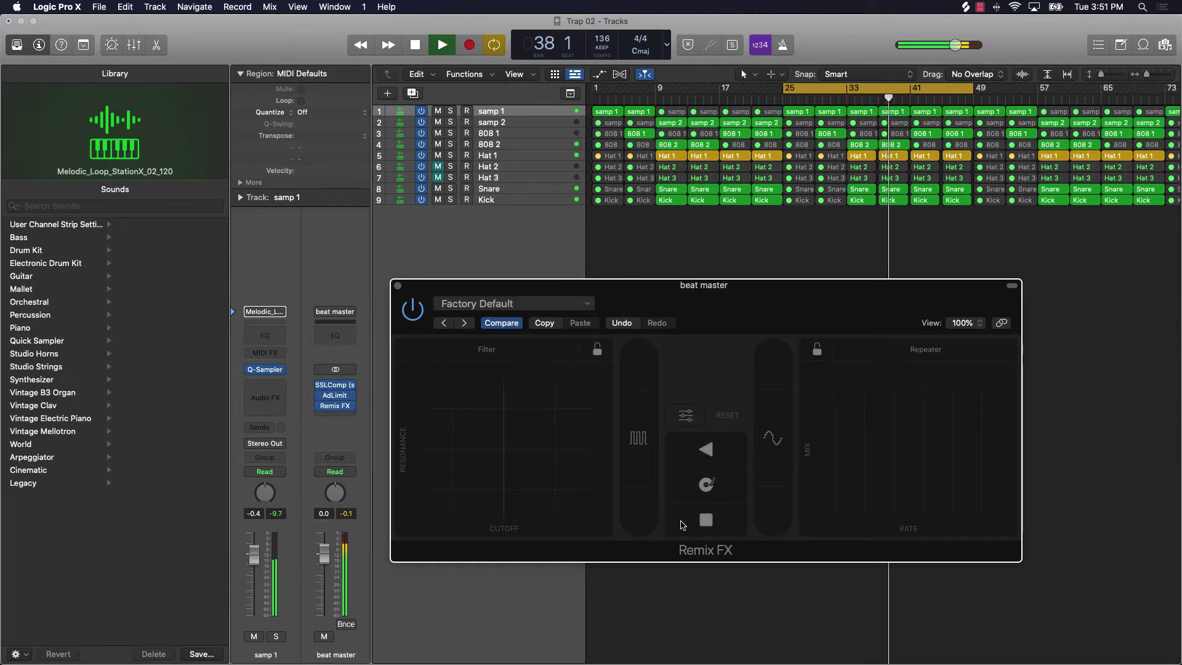
{"action": "left_click", "coordinate": [681, 524]}
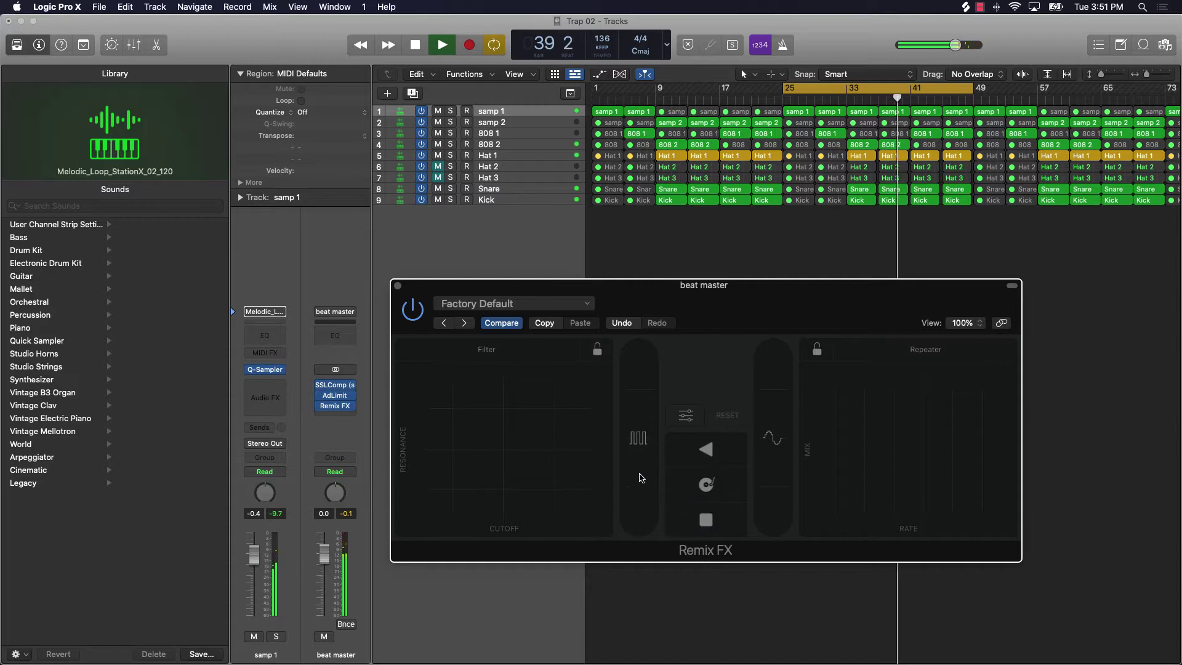
{"action": "left_click_drag", "start_coordinate": [636, 448], "coordinate": [640, 348]}
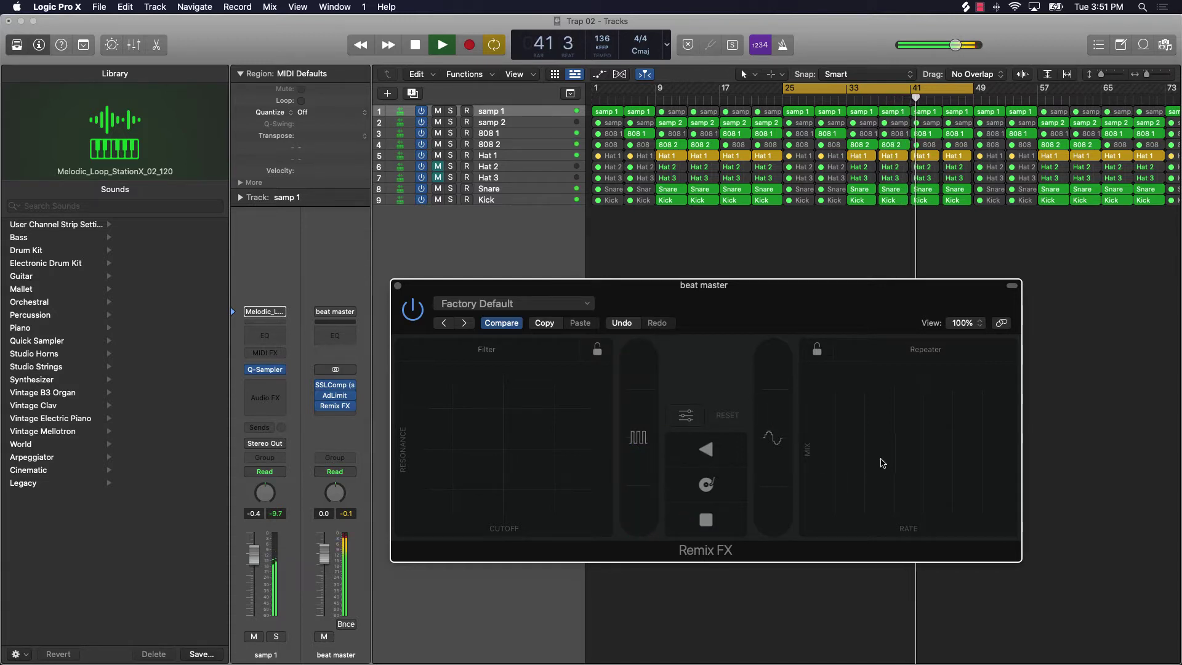
Audition the Repeater pad at different rate and mix positions, along with a sweep of the Downsampler.
{"action": "left_click_drag", "start_coordinate": [907, 450], "coordinate": [966, 453]}
{"action": "left_click", "coordinate": [972, 454]}
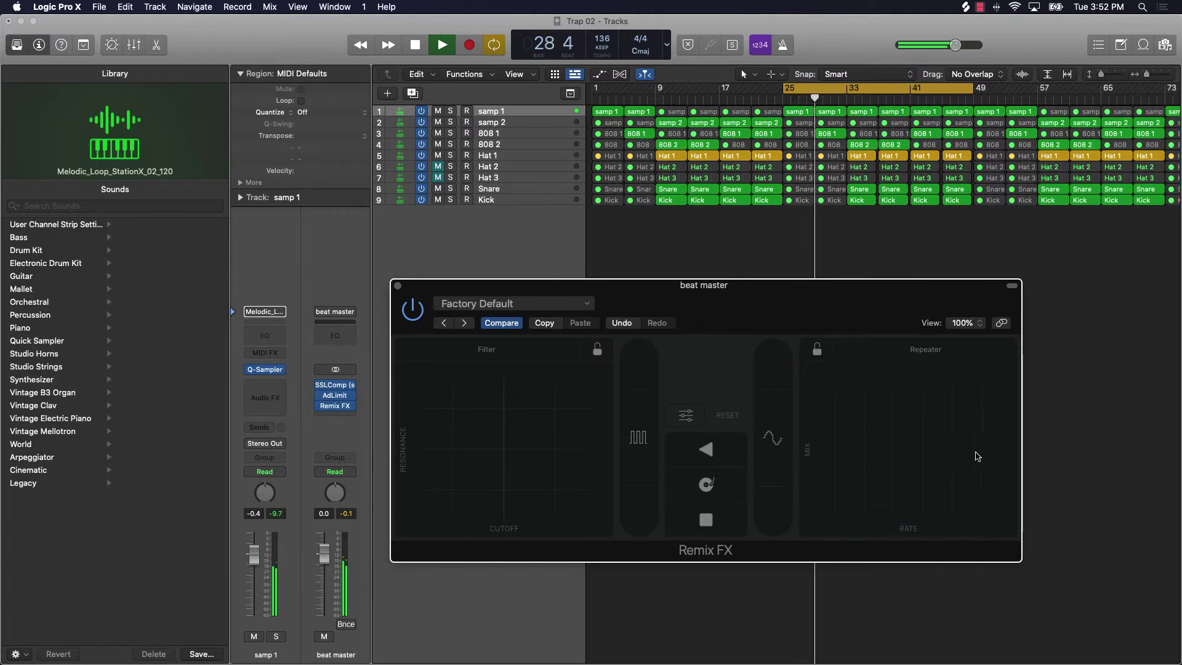
{"action": "left_click_drag", "start_coordinate": [992, 448], "coordinate": [1003, 388]}
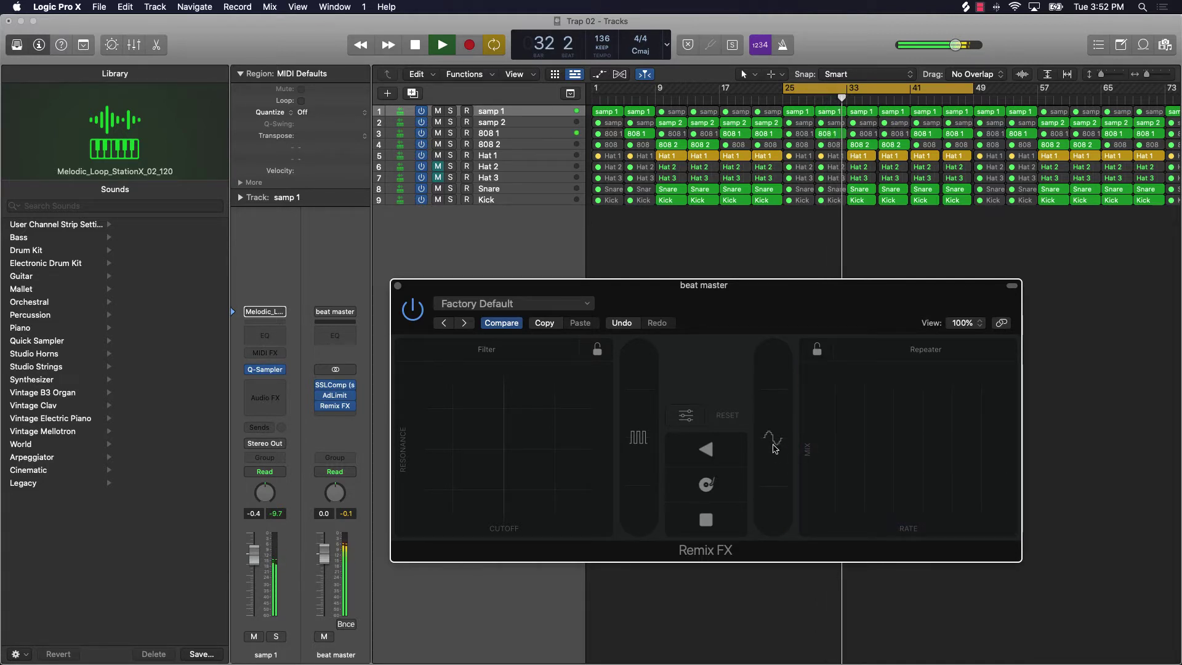
{"action": "left_click_drag", "start_coordinate": [774, 450], "coordinate": [773, 388]}
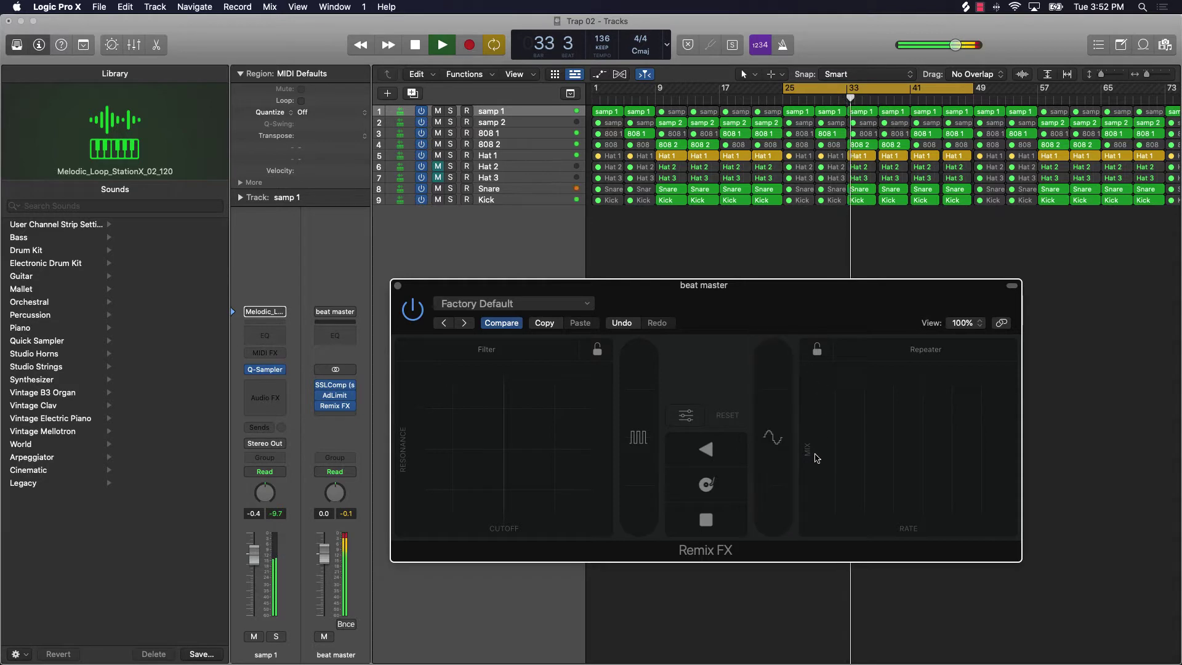
{"action": "left_click_drag", "start_coordinate": [816, 457], "coordinate": [816, 457]}
{"action": "left_click_drag", "start_coordinate": [815, 458], "coordinate": [876, 456]}
Audition both halves of the Reverse effect and trigger the Scratch effect while the loop plays.
{"action": "left_click", "coordinate": [726, 455]}
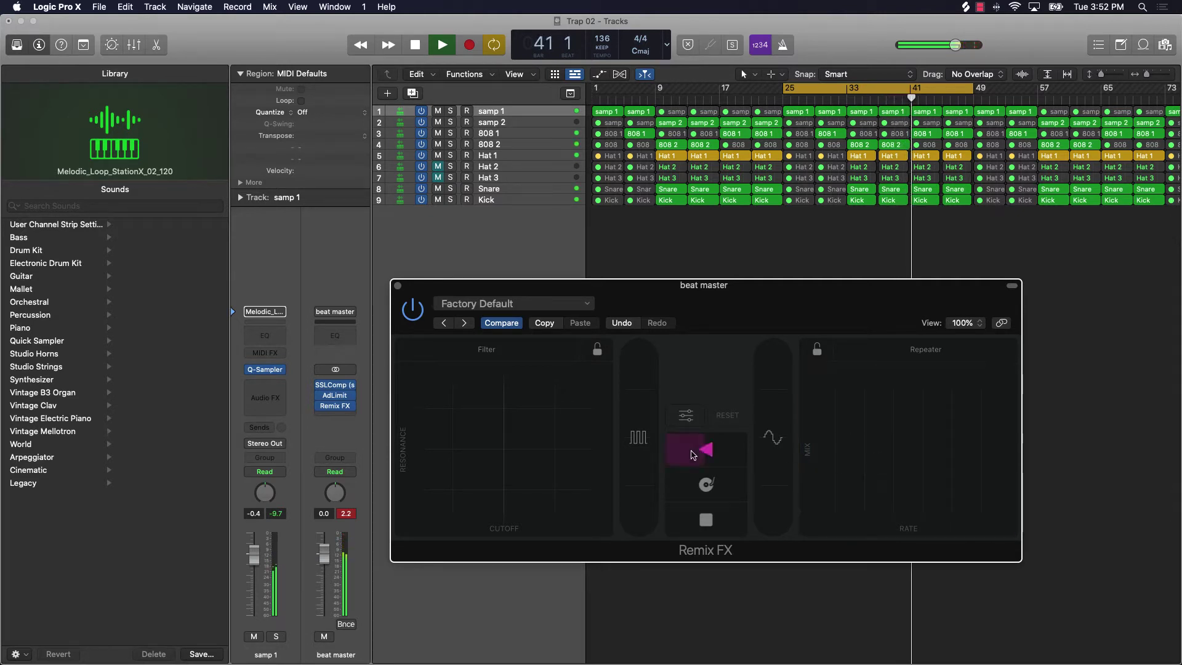
{"action": "left_click", "coordinate": [727, 457]}
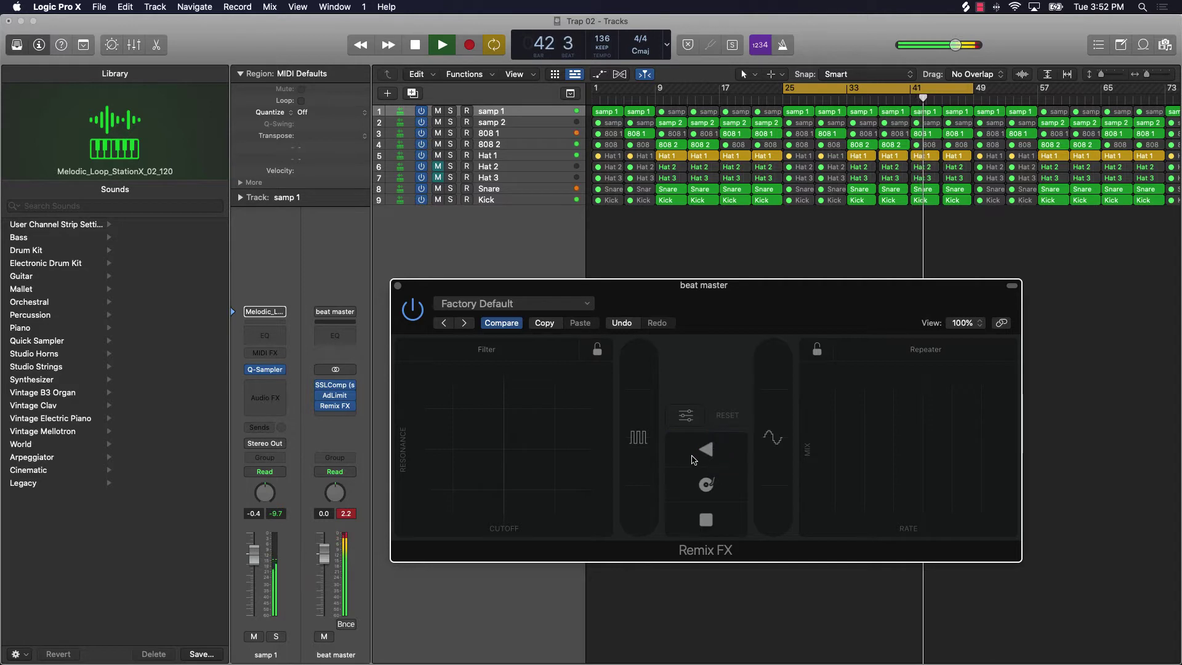
{"action": "left_click", "coordinate": [729, 457]}
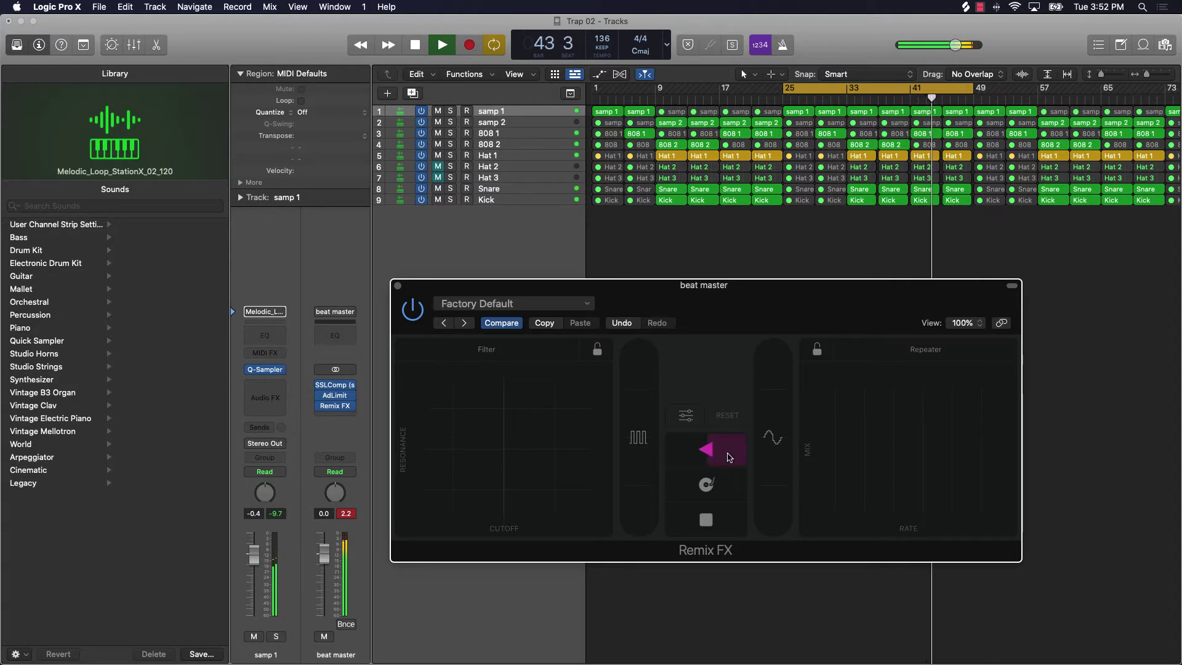
{"action": "left_click", "coordinate": [689, 458]}
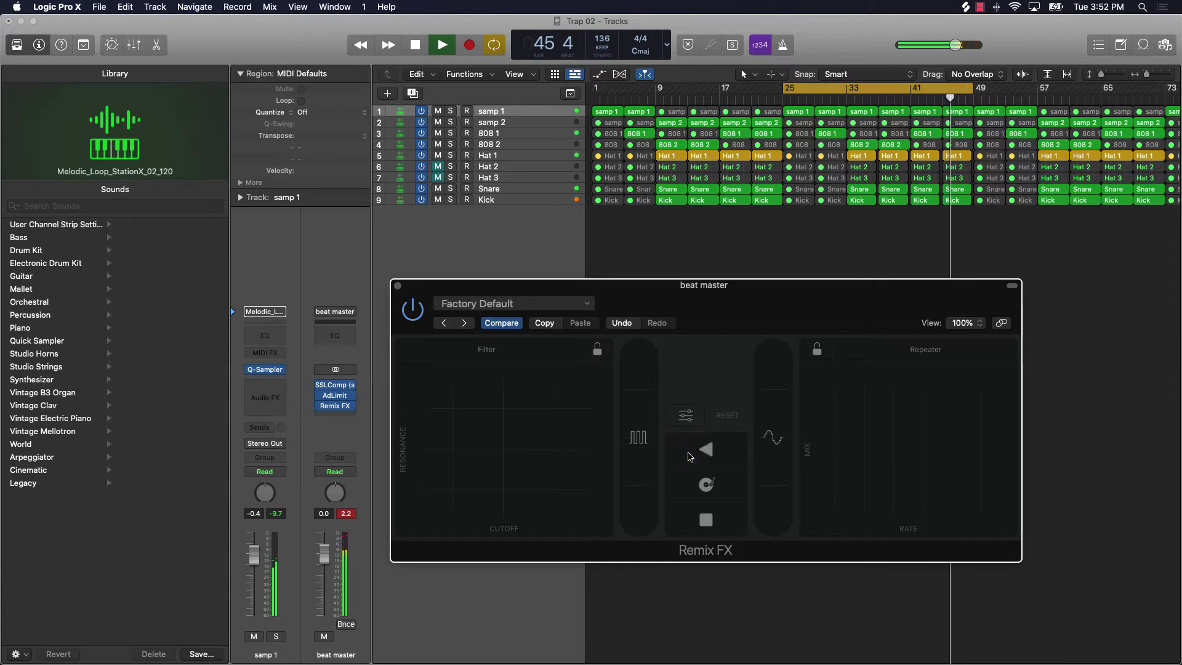
{"action": "left_click", "coordinate": [706, 484]}
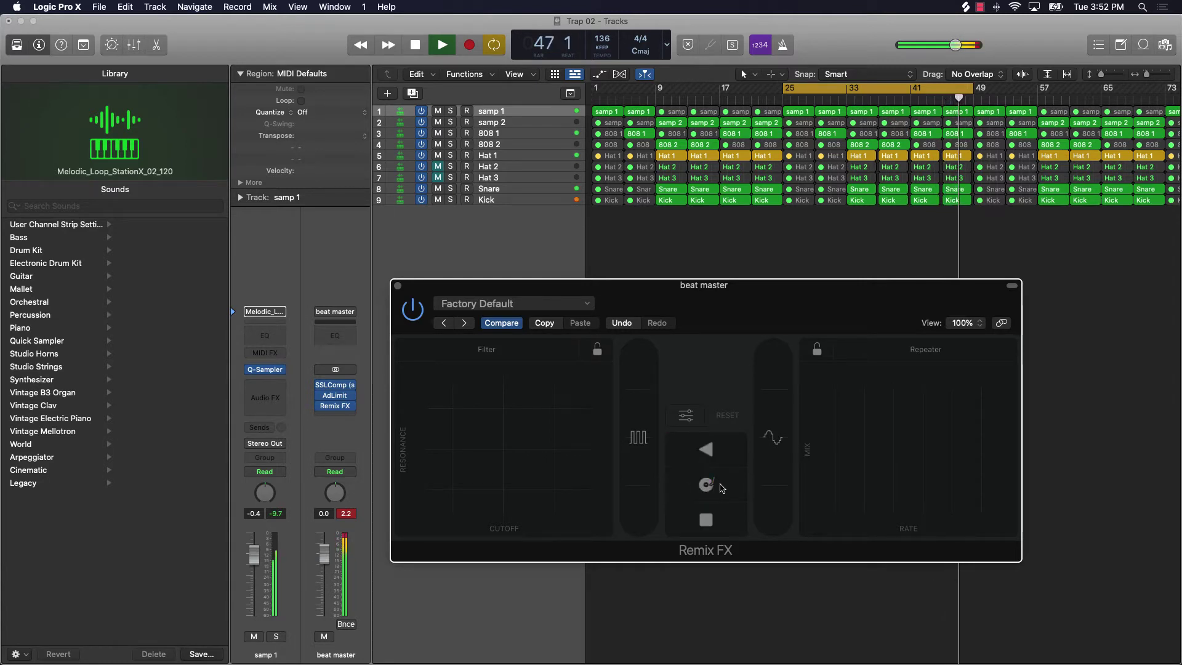
{"action": "left_click", "coordinate": [708, 486]}
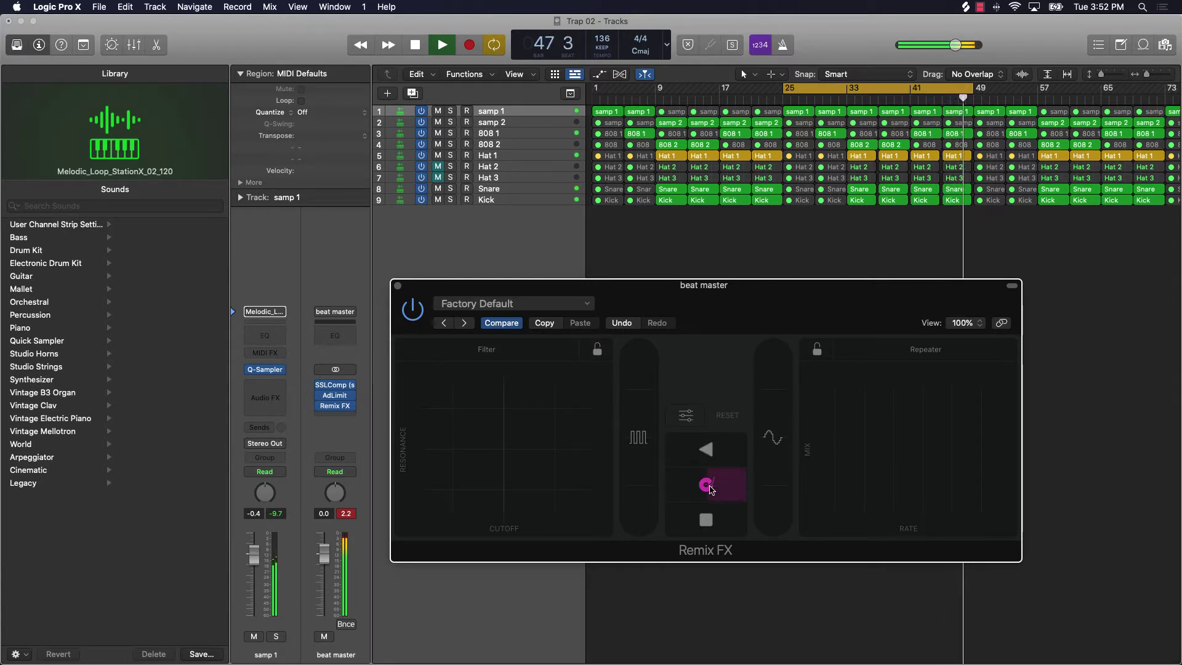
Audition the Downsampler, repeated left-side tape stops and a downward Gater sweep over the loop.
{"action": "left_click", "coordinate": [777, 478]}
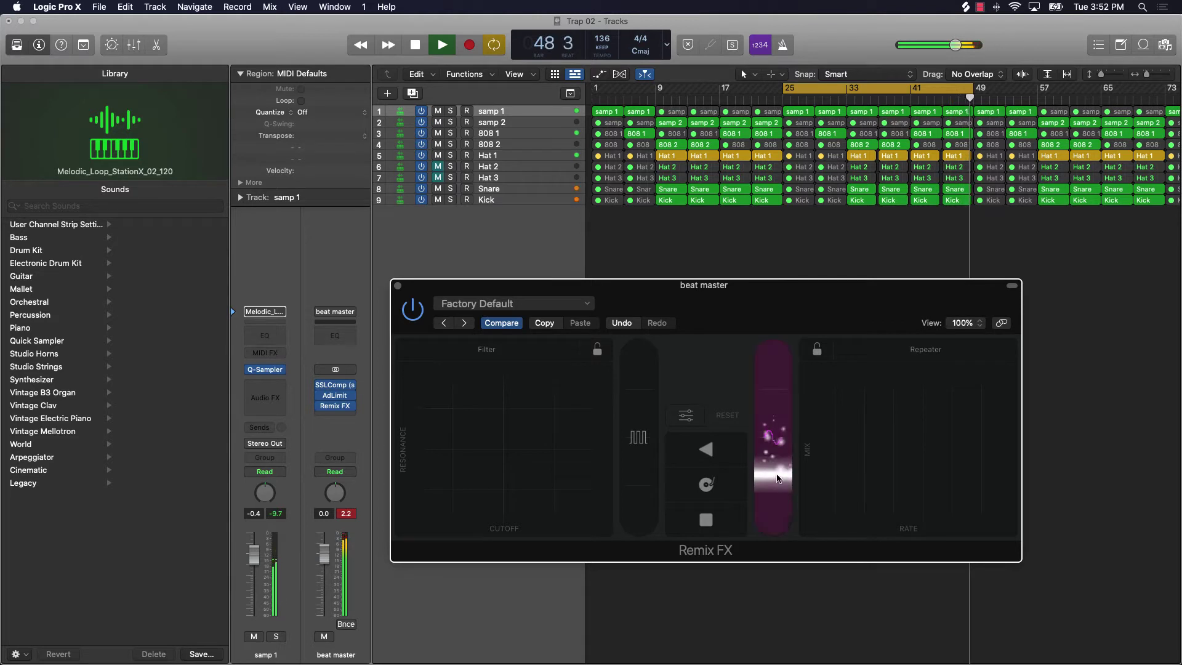
{"action": "left_click", "coordinate": [687, 526]}
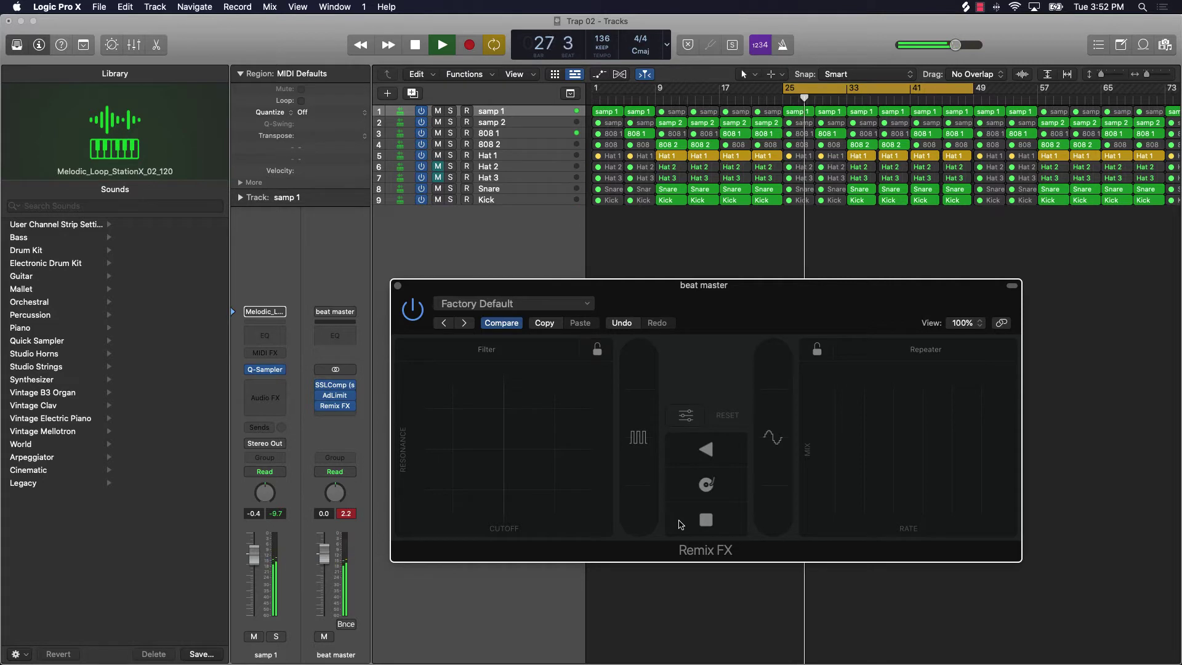
{"action": "left_click", "coordinate": [680, 524]}
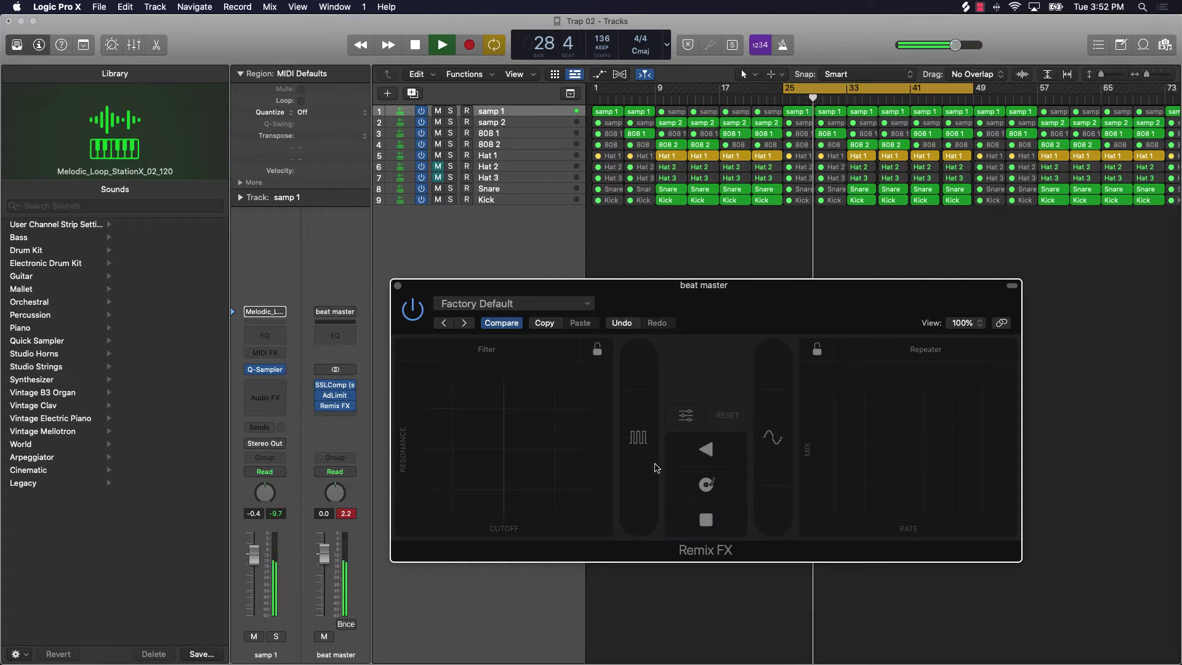
{"action": "left_click", "coordinate": [686, 523]}
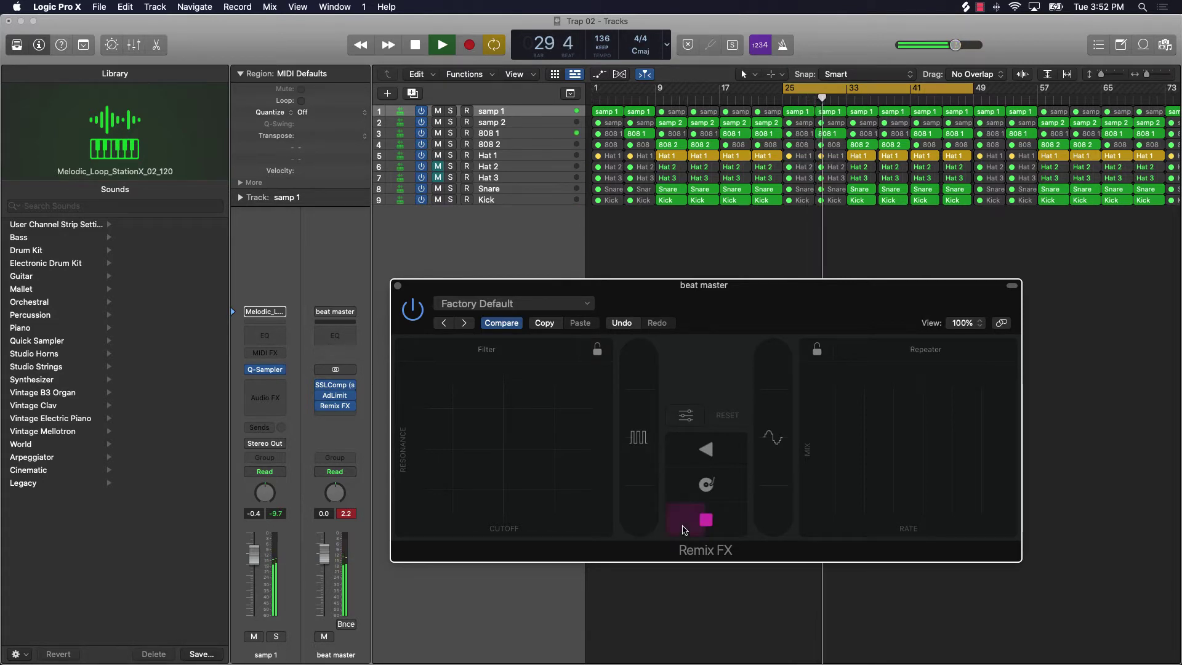
{"action": "left_click", "coordinate": [651, 455]}
{"action": "left_click_drag", "start_coordinate": [651, 456], "coordinate": [643, 522]}
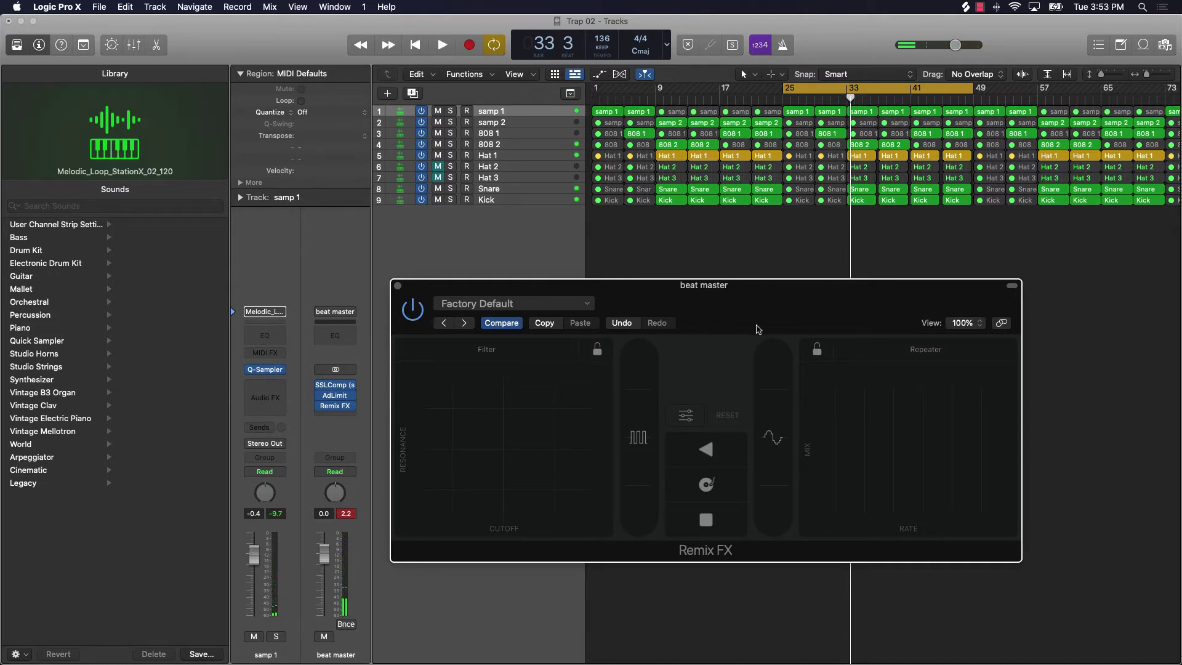
Switch the bars 25 to 49 cycle off and on again, keep the Remix FX window below the tracks, and restart playback.
{"action": "left_click_drag", "start_coordinate": [764, 323], "coordinate": [611, 318]}
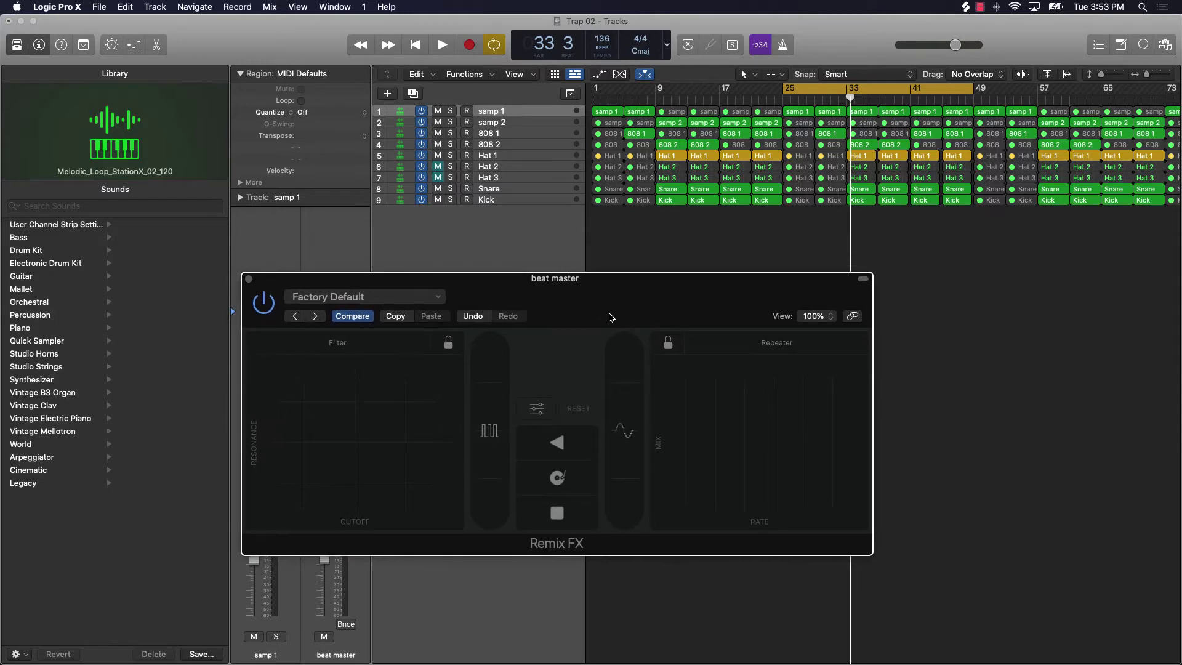
{"action": "left_click", "coordinate": [884, 94]}
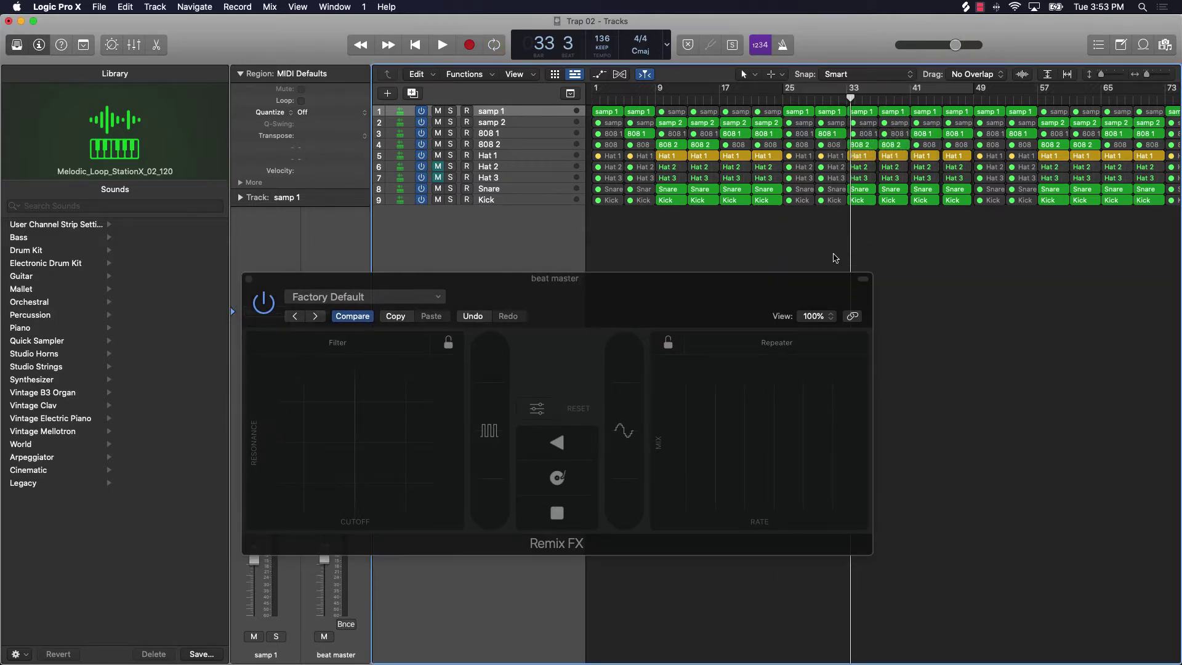
{"action": "left_click_drag", "start_coordinate": [709, 291], "coordinate": [864, 290]}
{"action": "left_click", "coordinate": [814, 92]}
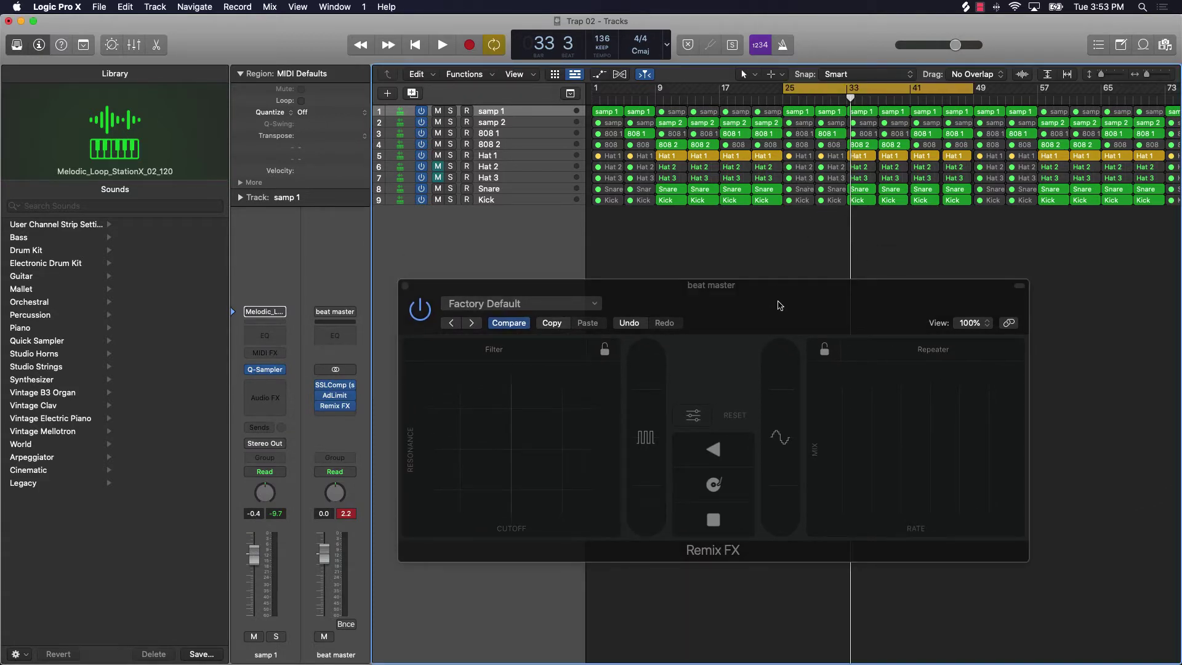
{"action": "key", "text": "space"}
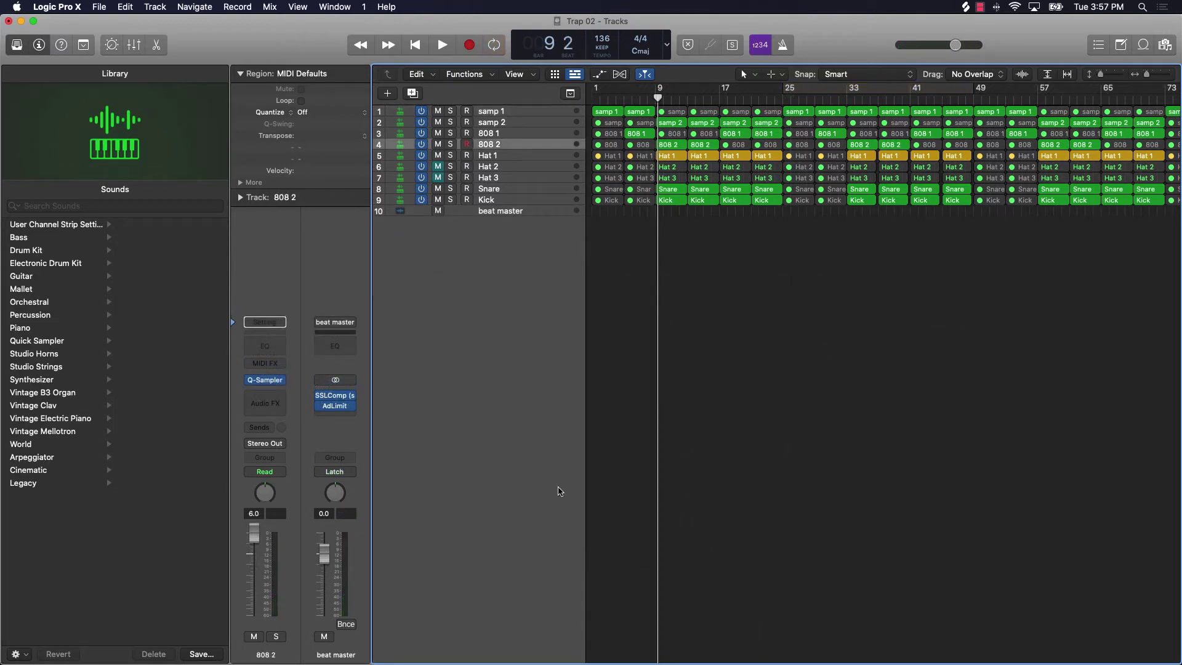
Insert the stereo Remix FX plug-in in the beat master channel's next free effect slot and set its automation mode to Latch.
{"action": "left_click", "coordinate": [353, 418]}
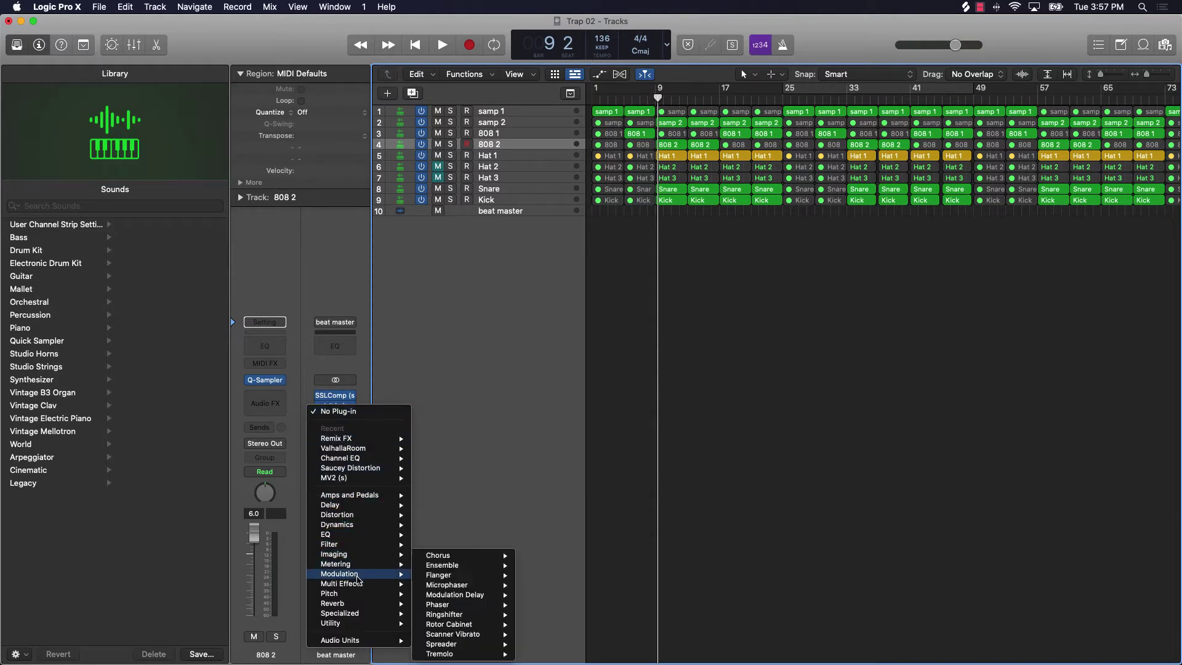
{"action": "mouse_move", "coordinate": [359, 587]}
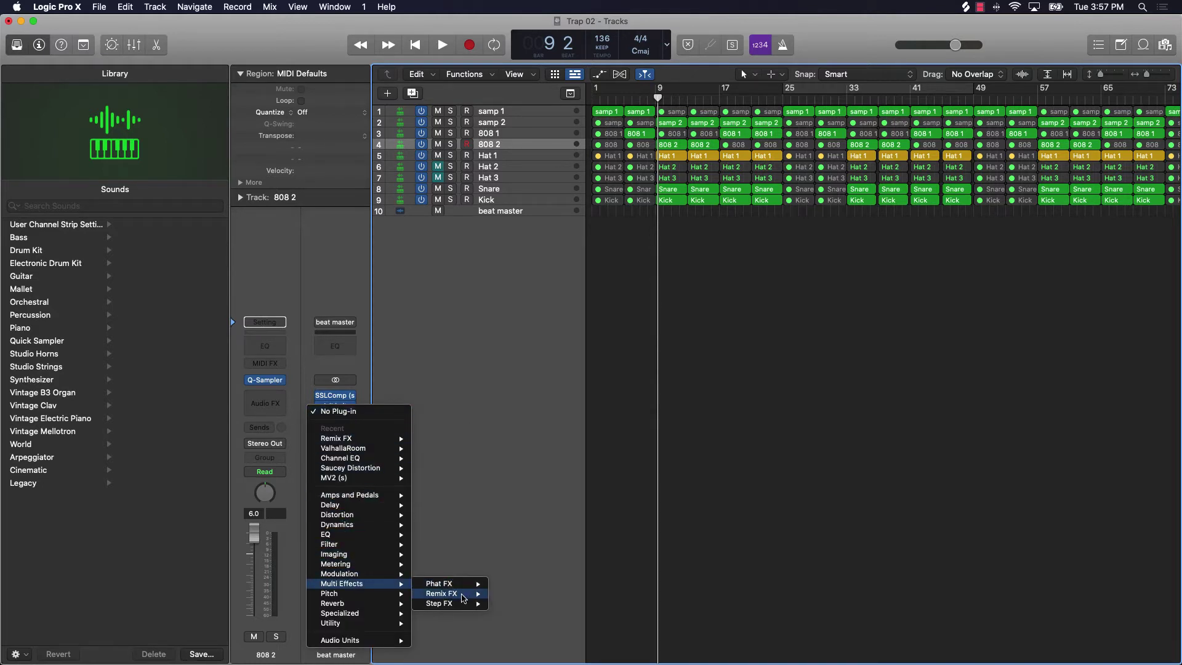
{"action": "left_click", "coordinate": [521, 595]}
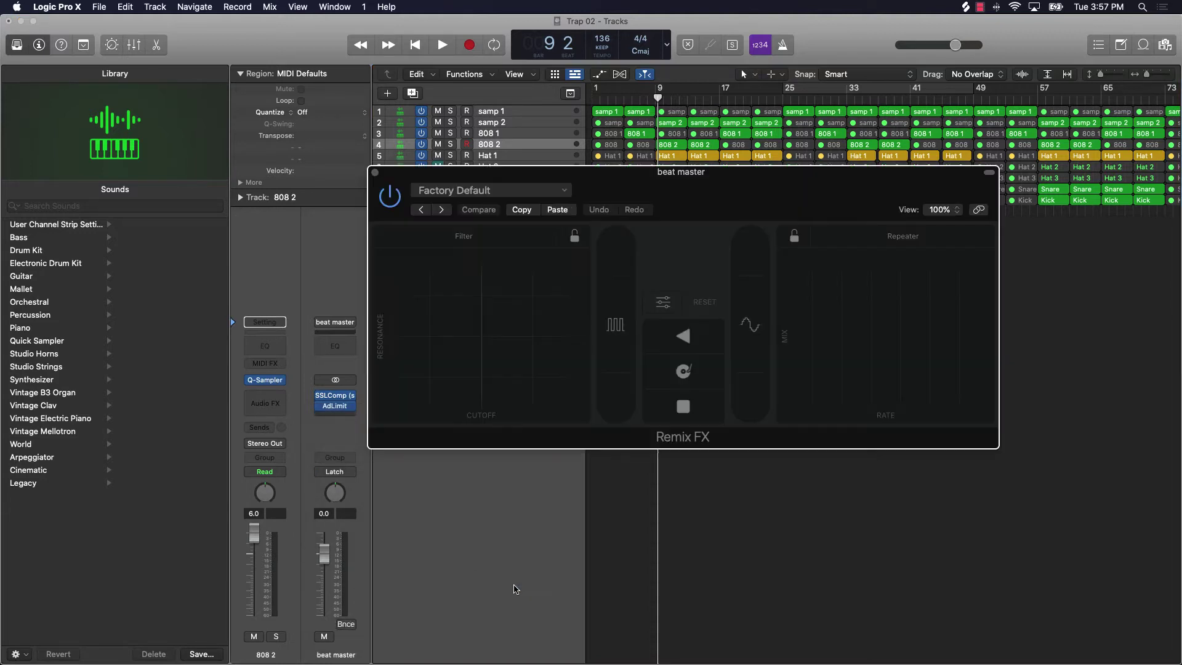
{"action": "left_click", "coordinate": [353, 472]}
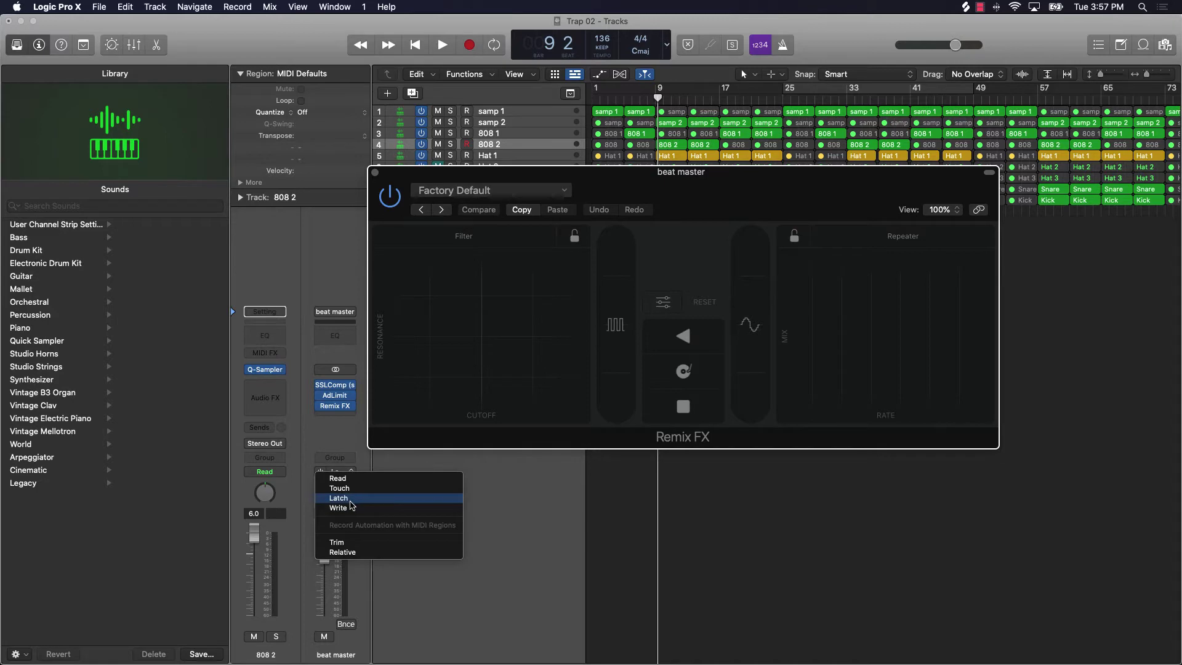
{"action": "left_click", "coordinate": [351, 498]}
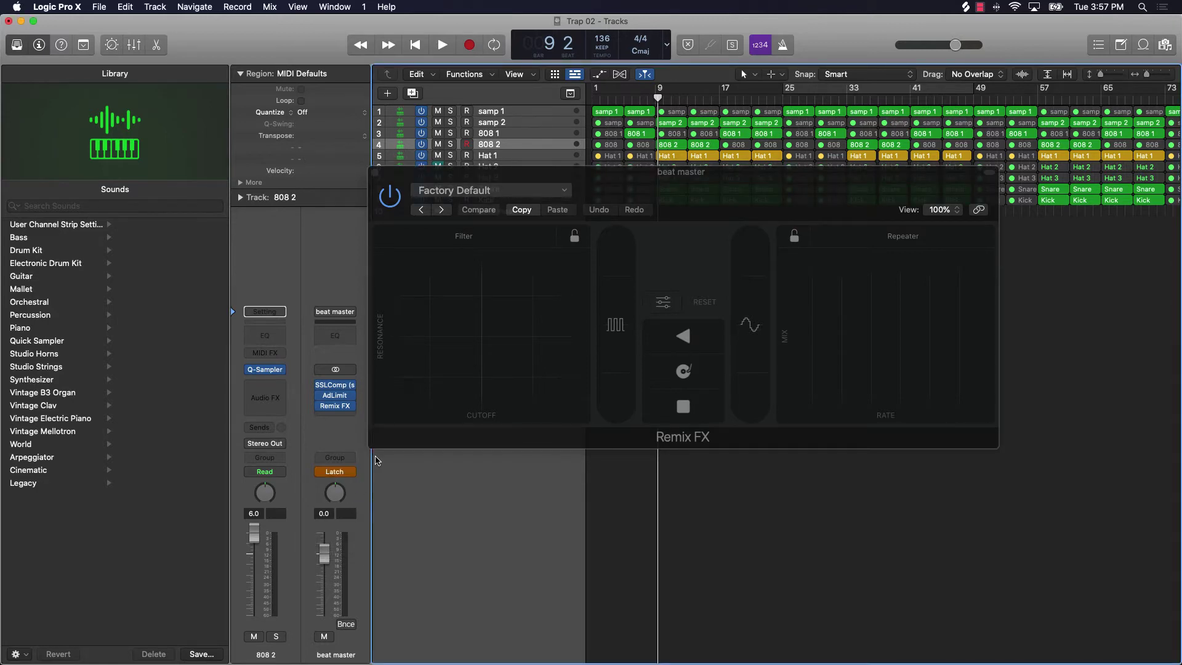
Show track automation and set the beat master lane's parameter to Insert 3 Bypass (Remix FX).
{"action": "key", "text": "a"}
{"action": "left_click_drag", "start_coordinate": [704, 178], "coordinate": [255, 20]}
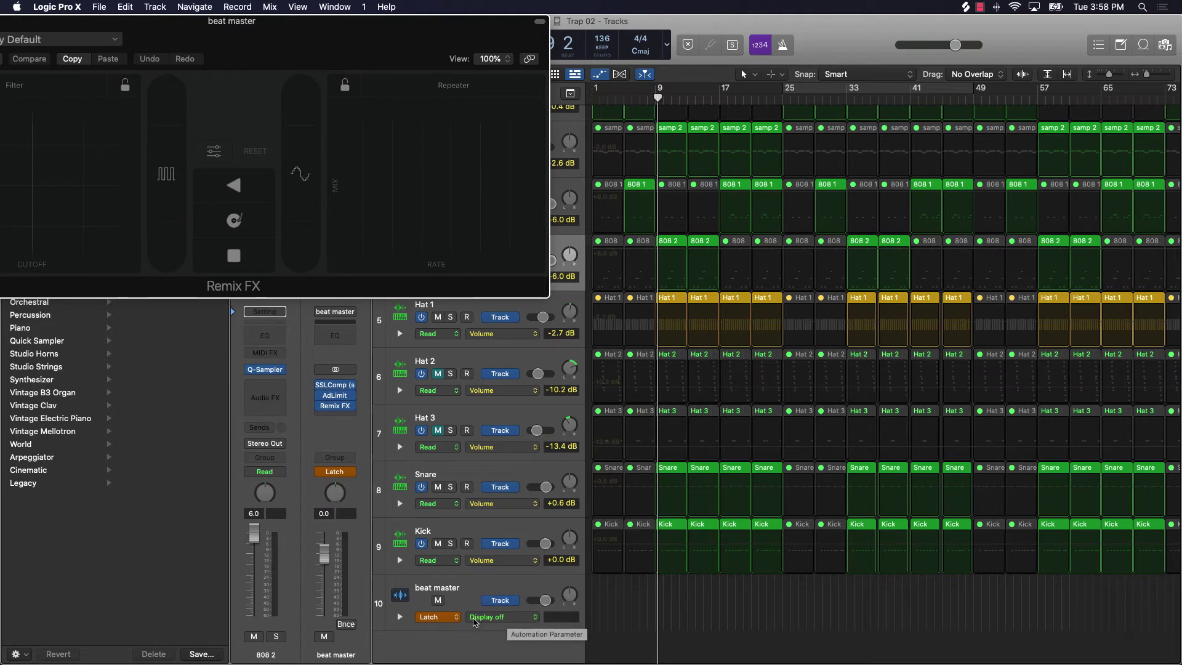
{"action": "left_click", "coordinate": [537, 619]}
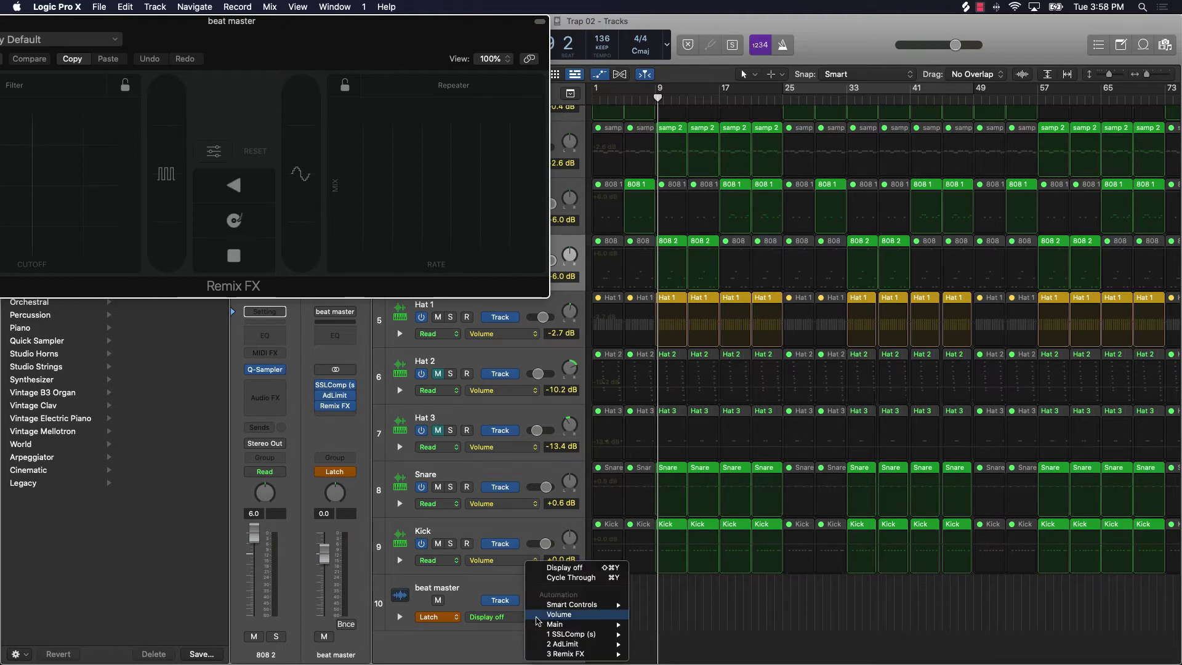
{"action": "mouse_move", "coordinate": [545, 628]}
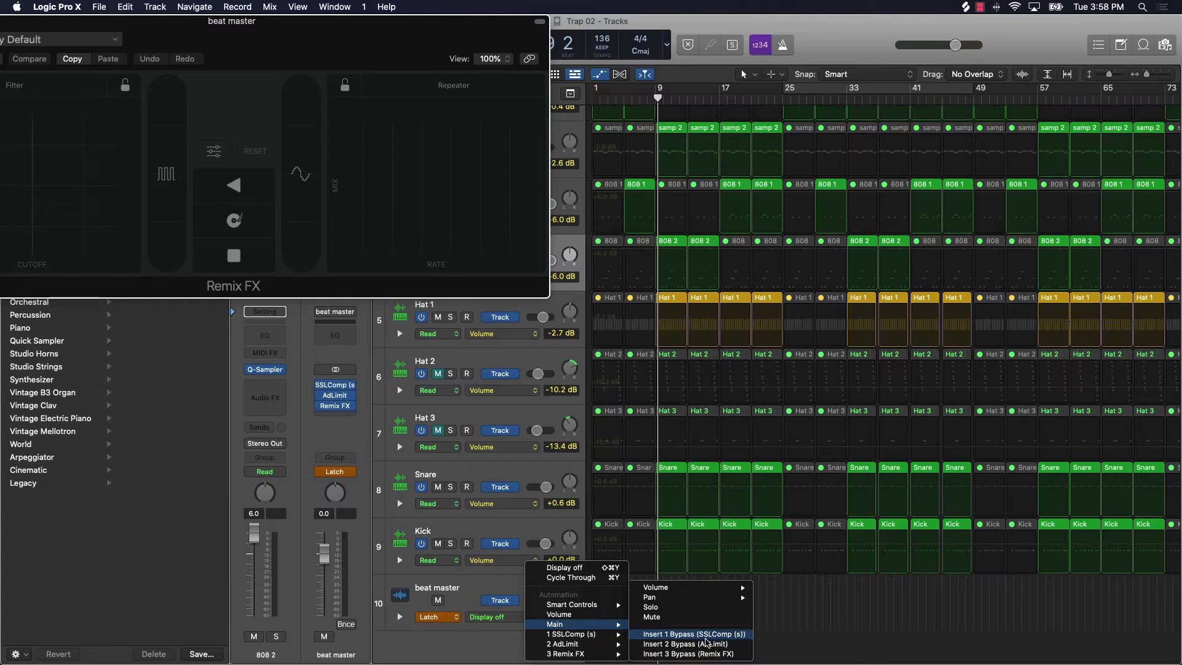
{"action": "left_click", "coordinate": [718, 653]}
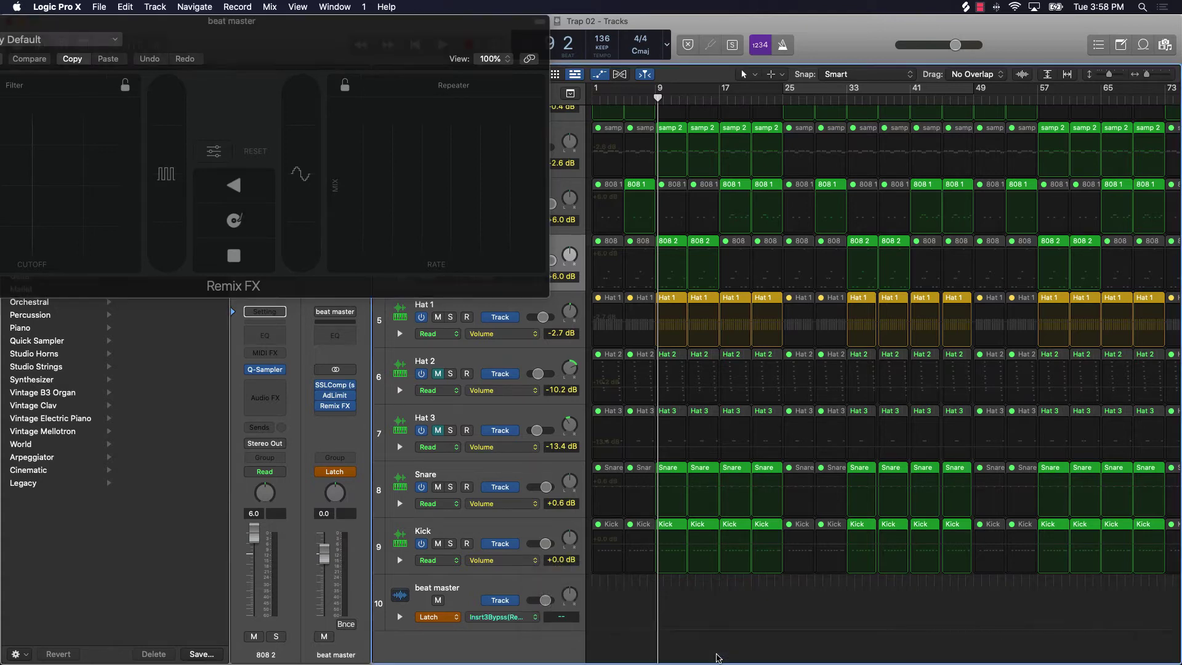
Collapse the tracks to the compact view without automation, move the Remix FX window below them, and start playback from bar 1.
{"action": "key", "text": "super+Up"}
{"action": "key", "text": "super+Up"}
{"action": "key", "text": "super+Up"}
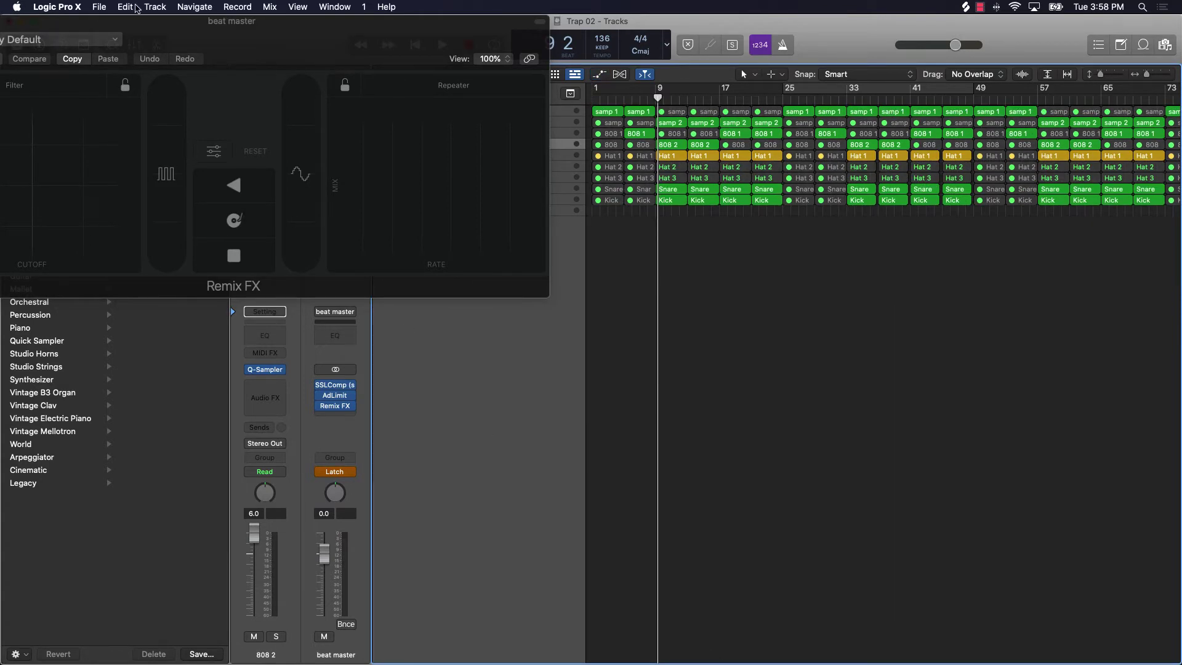
{"action": "left_click_drag", "start_coordinate": [244, 50], "coordinate": [777, 312]}
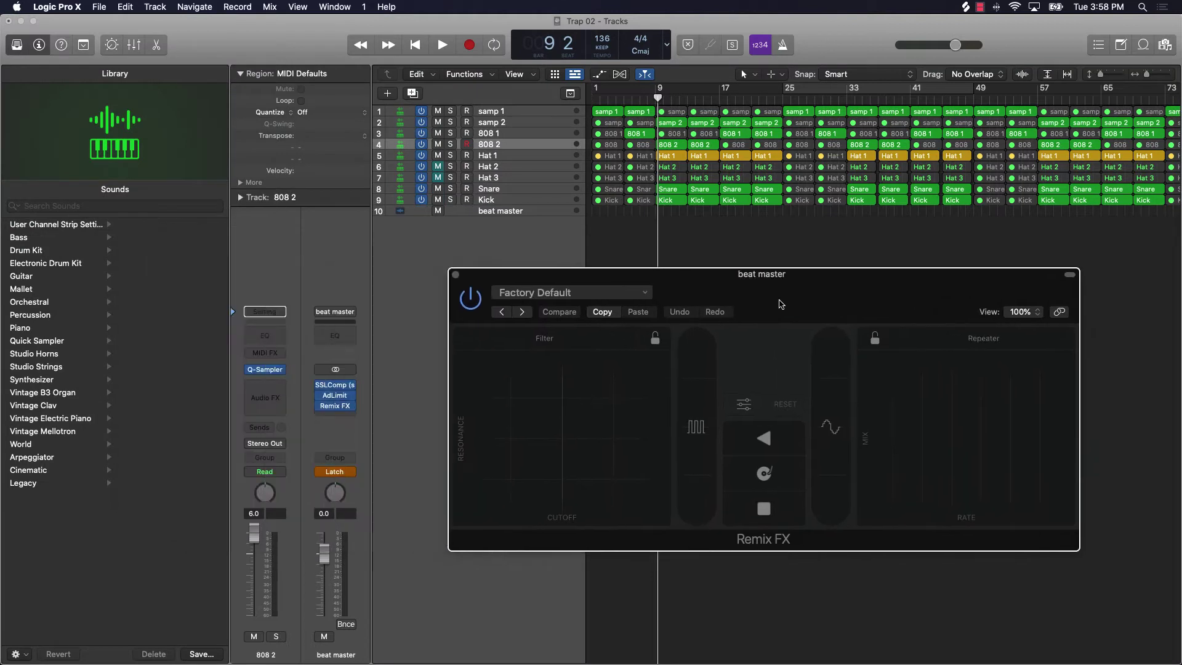
{"action": "key", "text": "Return"}
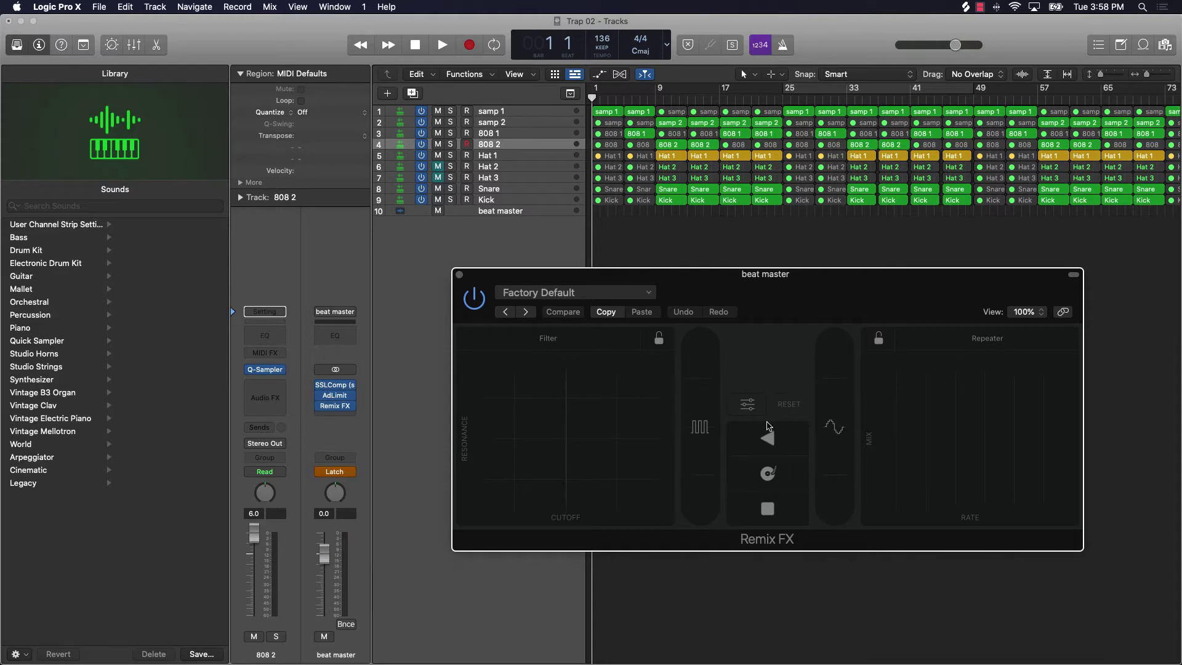
{"action": "mouse_move", "coordinate": [826, 310]}
{"action": "left_mouse_down"}
{"action": "mouse_move", "coordinate": [722, 292]}
{"action": "mouse_move", "coordinate": [863, 300]}
{"action": "mouse_move", "coordinate": [831, 306]}
{"action": "left_mouse_up"}
{"action": "key", "text": "space"}
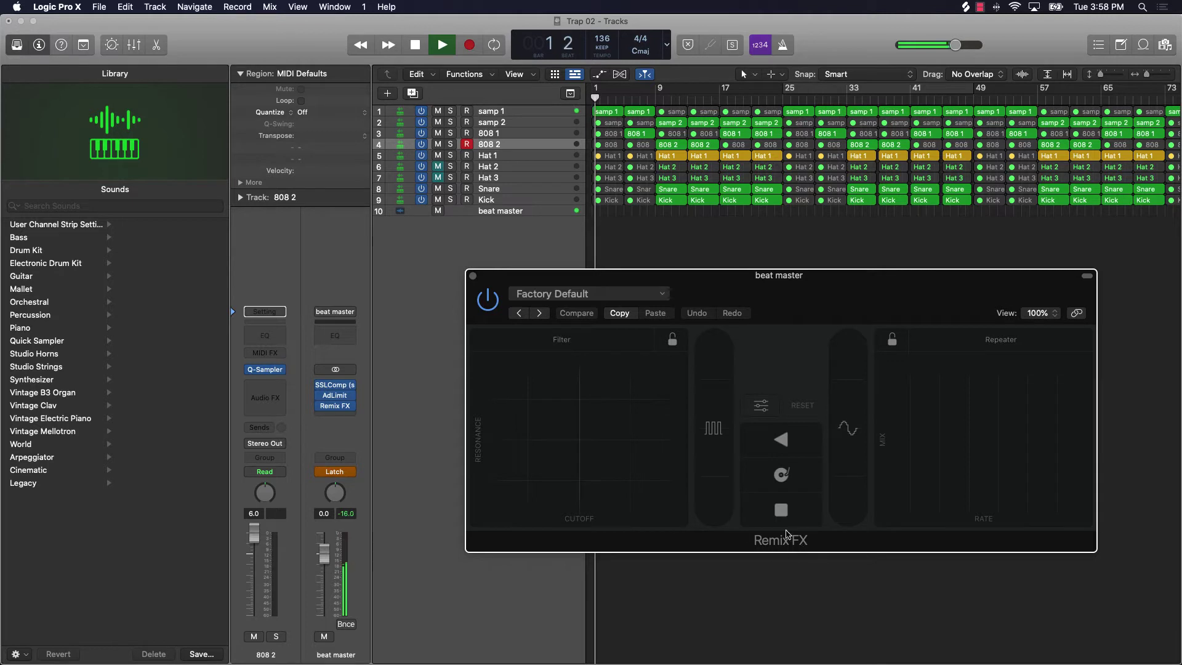
Perform three left-side tape stops over the intro before bar 9, recording them as Latch automation.
{"action": "left_click", "coordinate": [747, 520]}
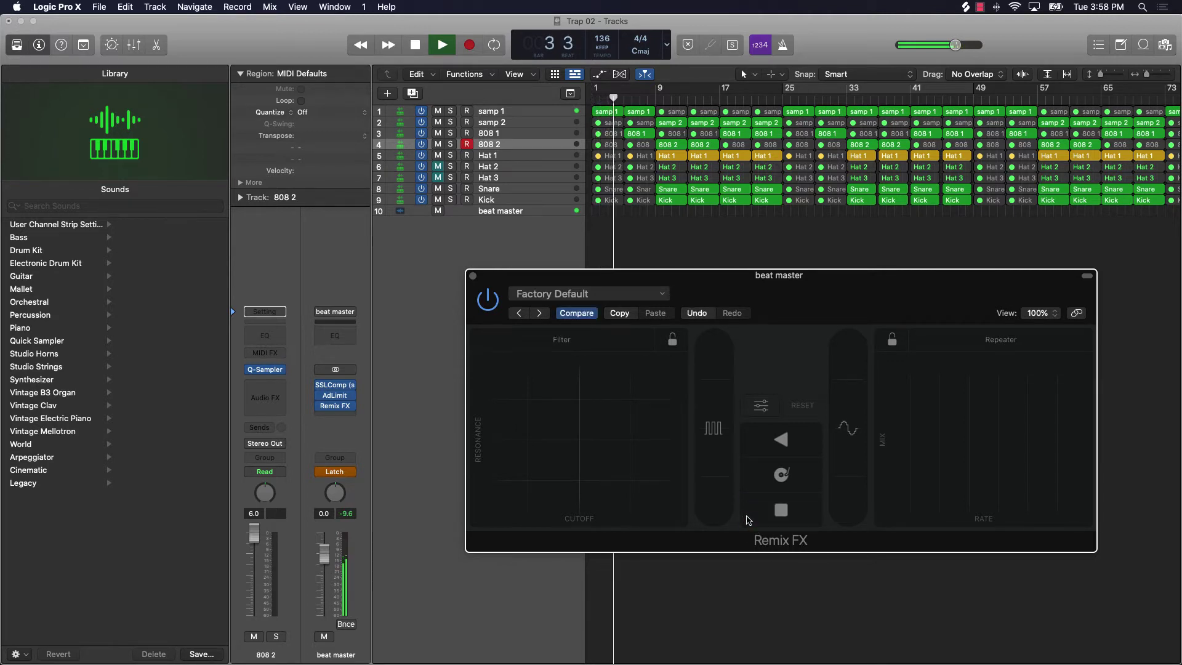
{"action": "left_click", "coordinate": [748, 520]}
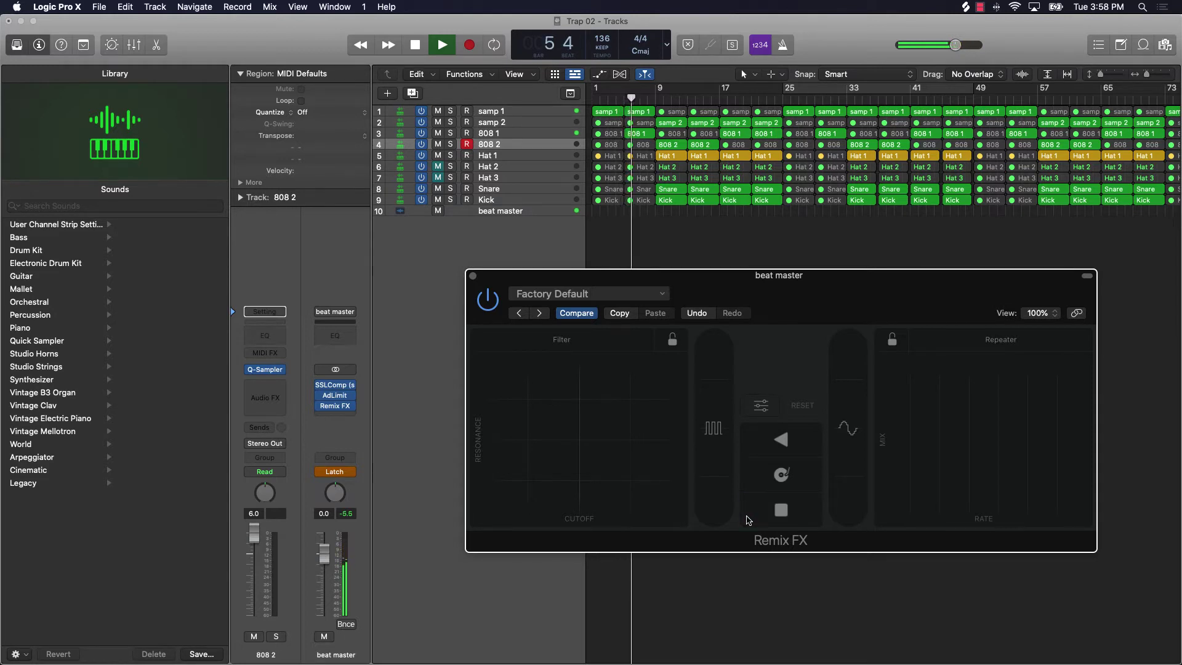
{"action": "left_click", "coordinate": [748, 520]}
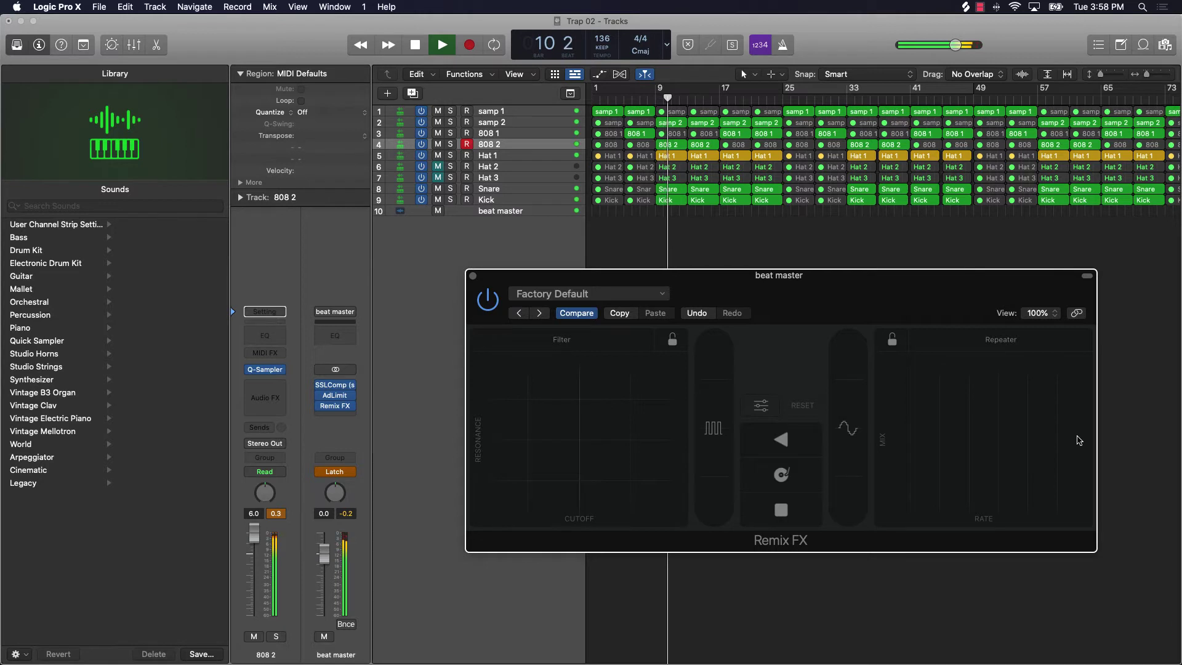
Perform Repeater bursts at higher rates between bars 10 and 22, ending with a Filter sweep to low cutoff and resonance.
{"action": "left_click_drag", "start_coordinate": [1078, 441], "coordinate": [1074, 441]}
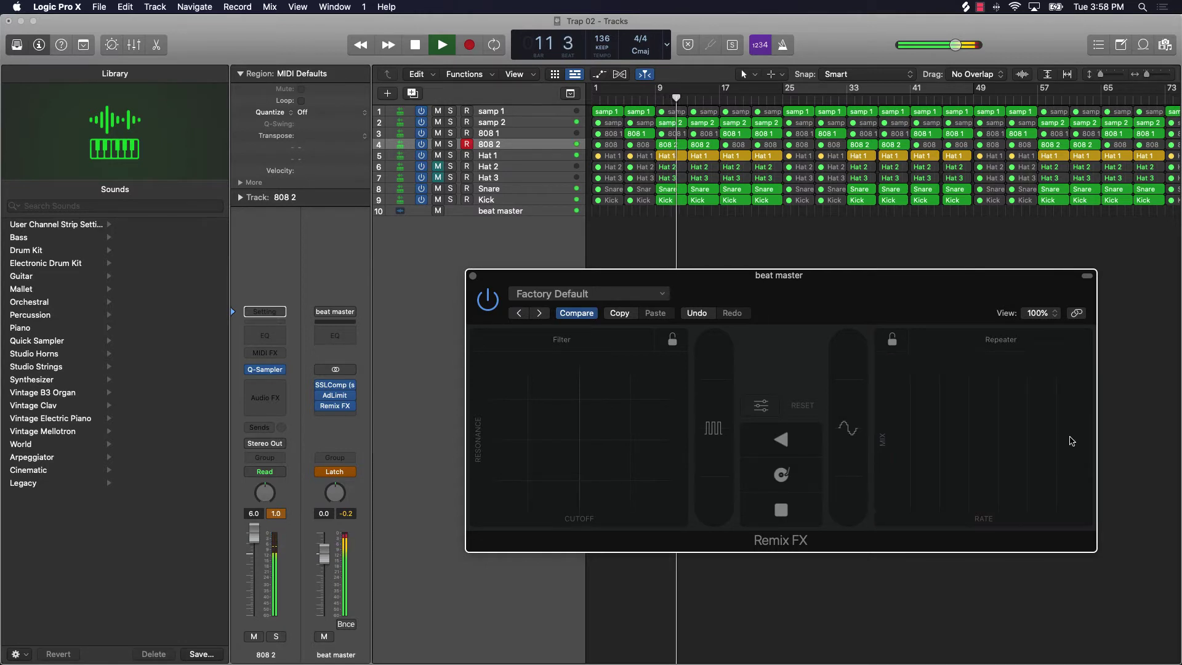
{"action": "left_click_drag", "start_coordinate": [1019, 448], "coordinate": [1016, 448]}
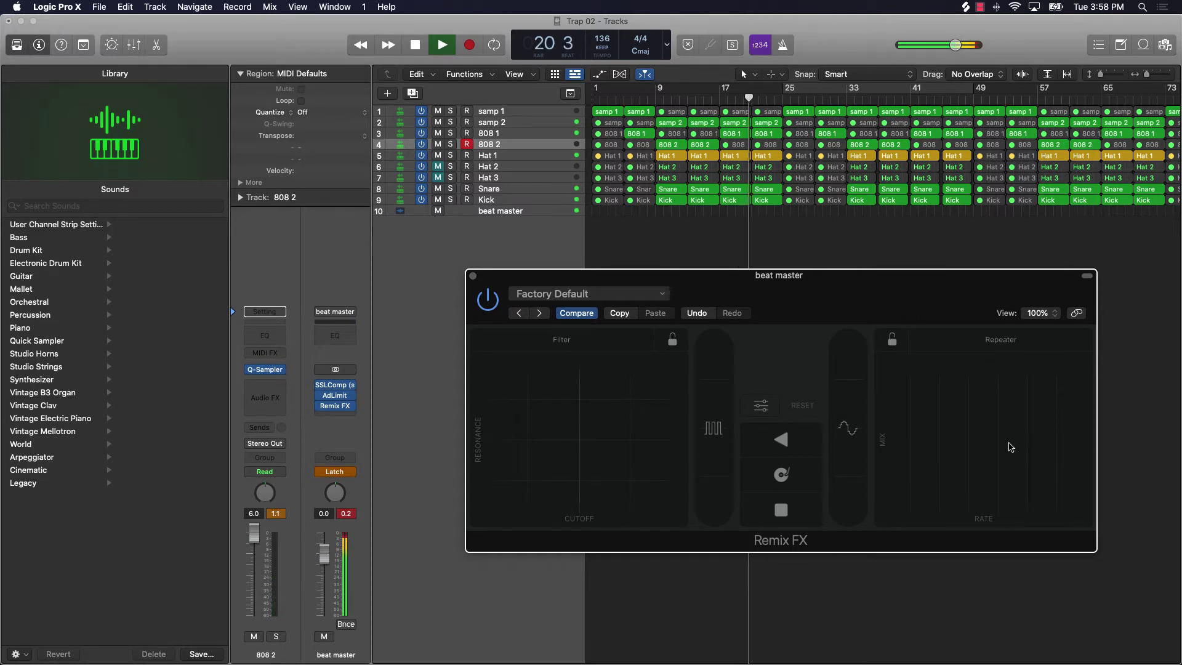
{"action": "left_click_drag", "start_coordinate": [1049, 452], "coordinate": [1065, 450]}
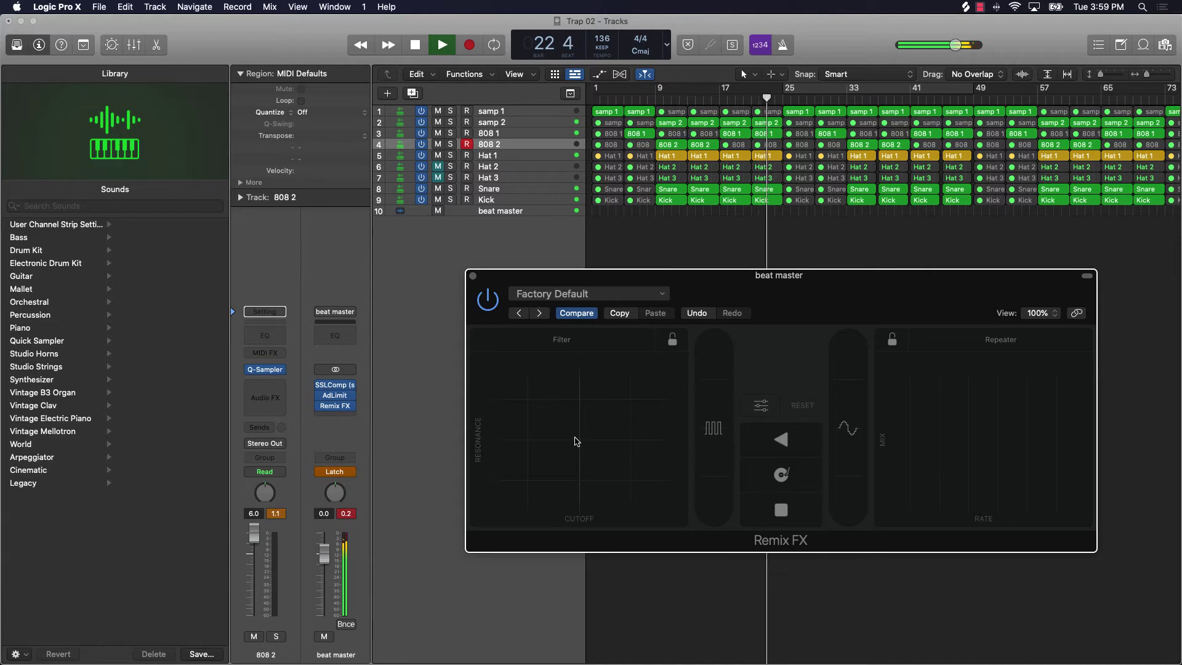
{"action": "left_click_drag", "start_coordinate": [575, 440], "coordinate": [480, 512]}
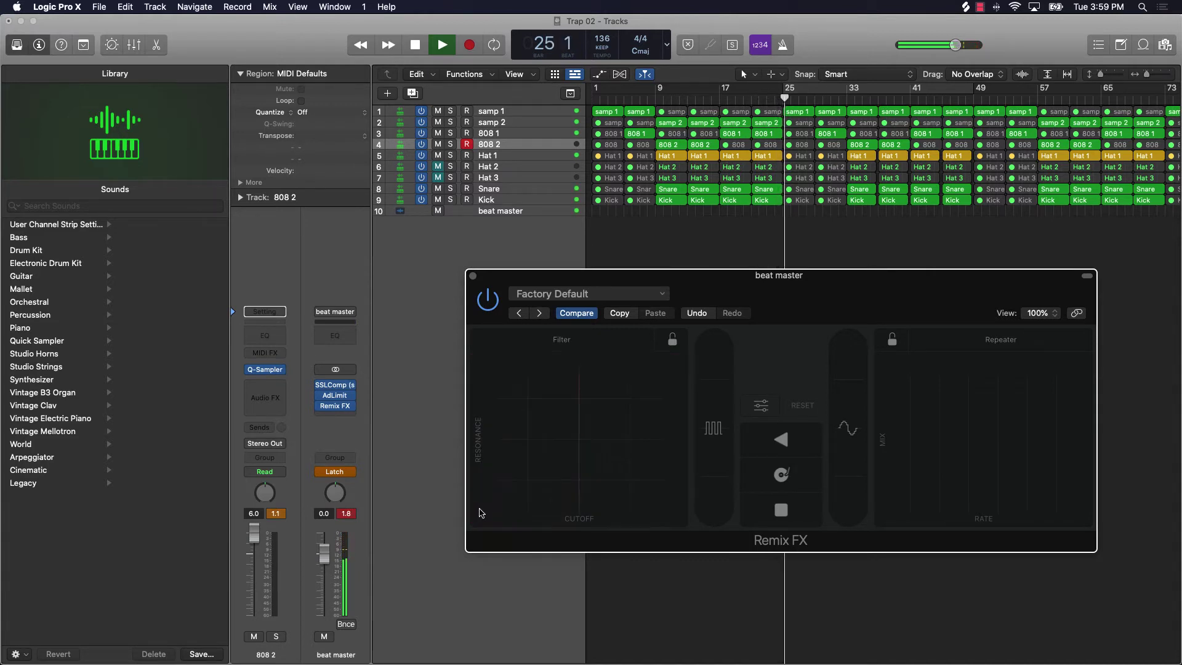
Perform left-side tape stops before bar 33, followed by Repeater bursts at mid mix and high rates.
{"action": "left_click", "coordinate": [757, 518]}
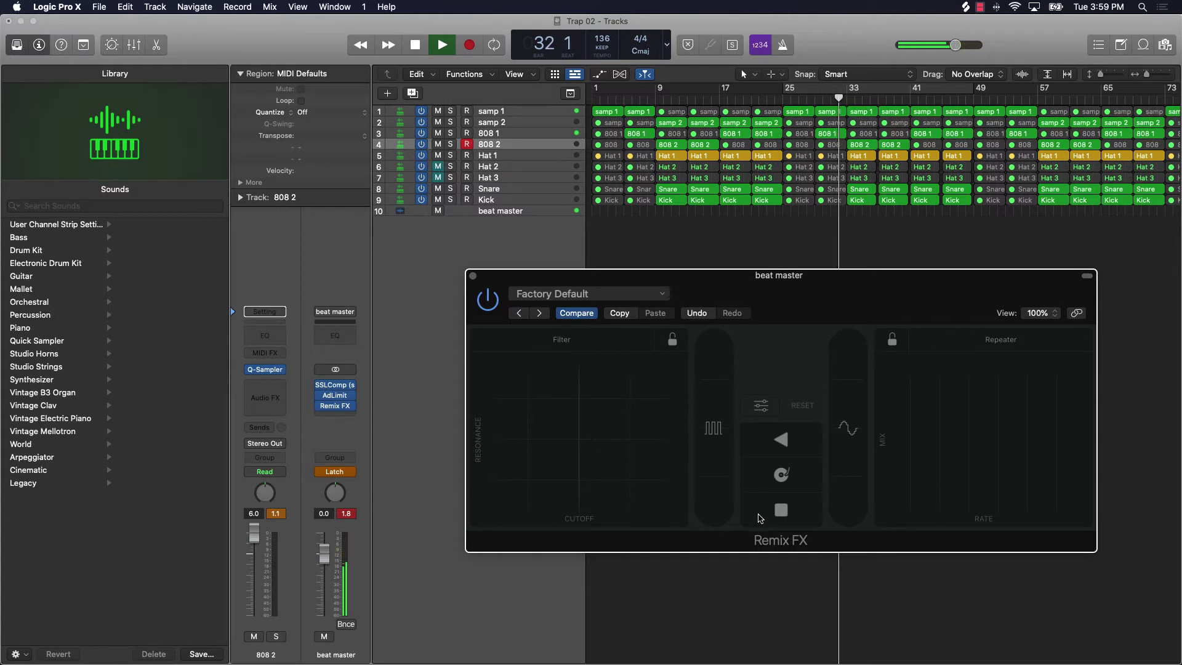
{"action": "left_click", "coordinate": [757, 518]}
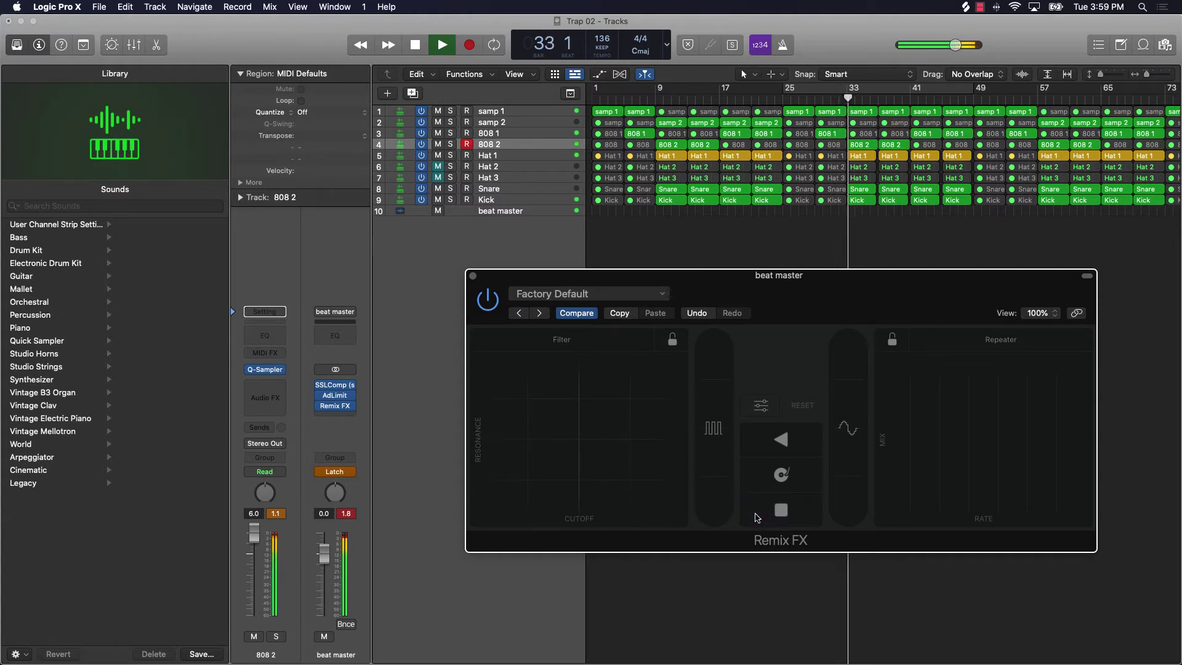
{"action": "left_click", "coordinate": [1078, 454]}
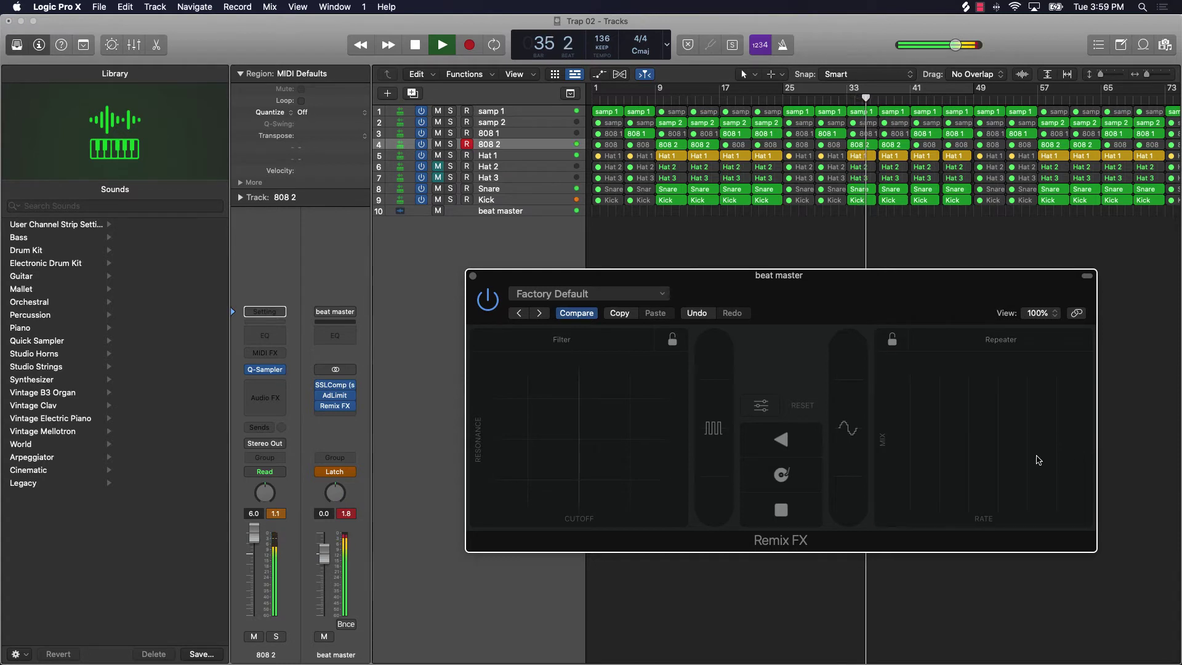
{"action": "left_click", "coordinate": [1070, 447]}
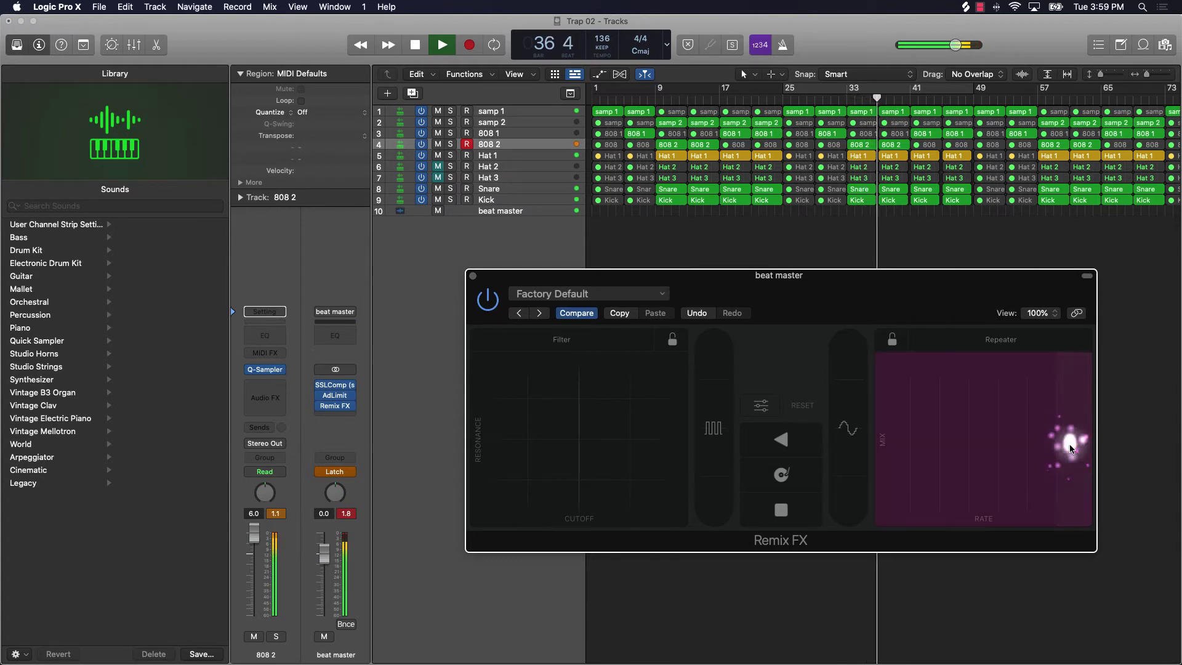
{"action": "left_click", "coordinate": [1028, 450]}
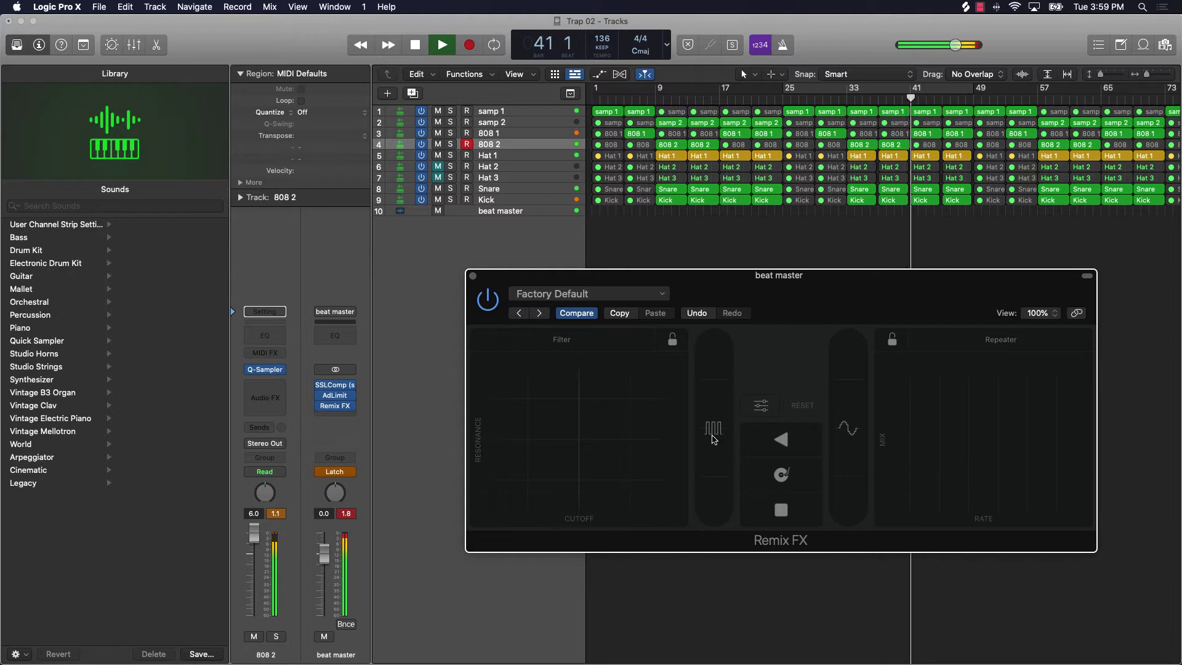
Perform repeated left-side tape stops from about bar 41, followed by an upward Gater sweep.
{"action": "left_click", "coordinate": [760, 517]}
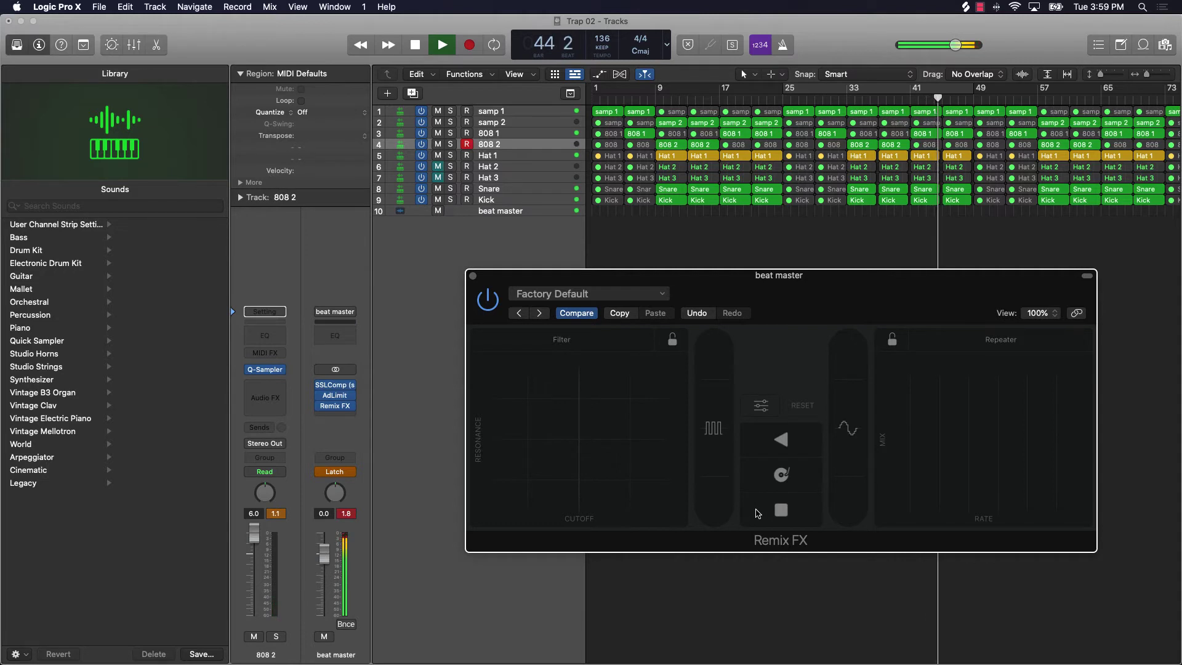
{"action": "left_click", "coordinate": [756, 514]}
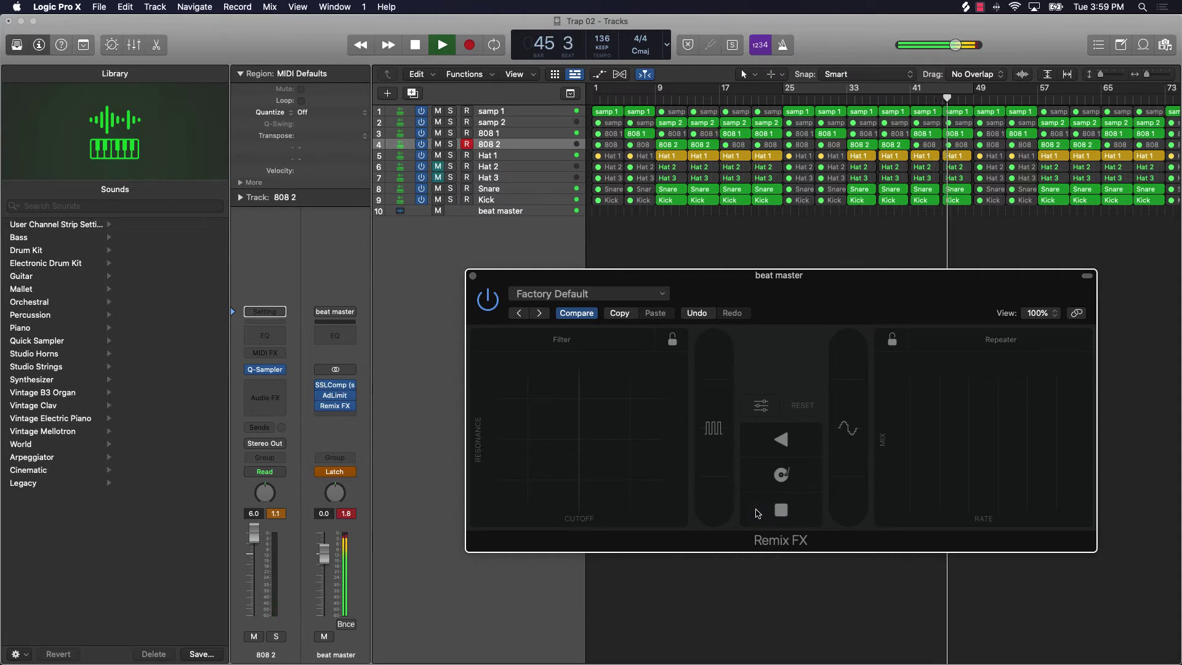
{"action": "left_click", "coordinate": [756, 514]}
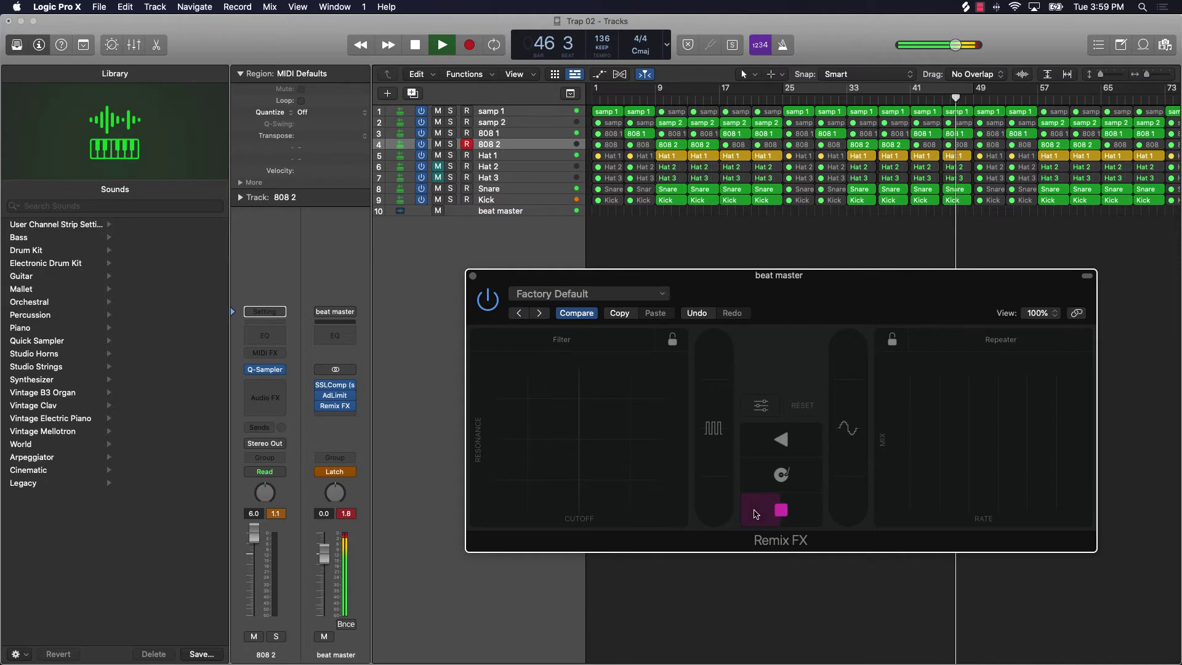
{"action": "left_click", "coordinate": [712, 422]}
{"action": "left_click_drag", "start_coordinate": [712, 421], "coordinate": [712, 366]}
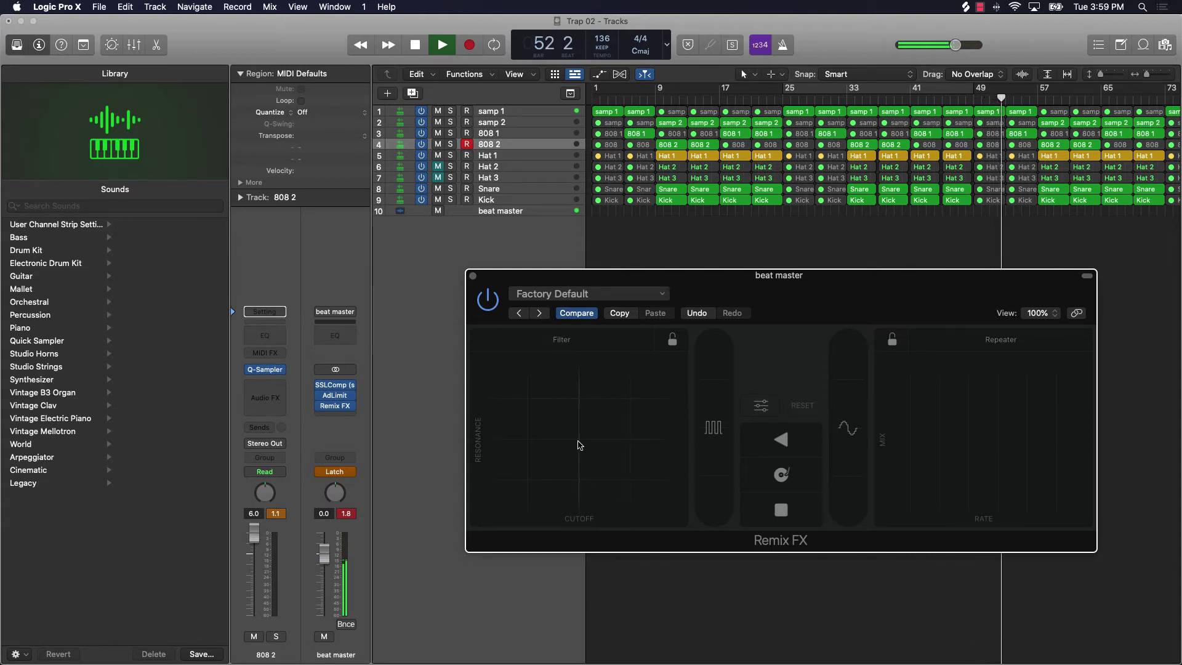
Perform a Filter movement near the pad's centre from bar 52 and an upward Downsampler sweep at about bar 58.
{"action": "mouse_move", "coordinate": [578, 444]}
{"action": "left_mouse_down"}
{"action": "mouse_move", "coordinate": [569, 437]}
{"action": "mouse_move", "coordinate": [497, 495]}
{"action": "mouse_move", "coordinate": [591, 441]}
{"action": "left_mouse_up"}
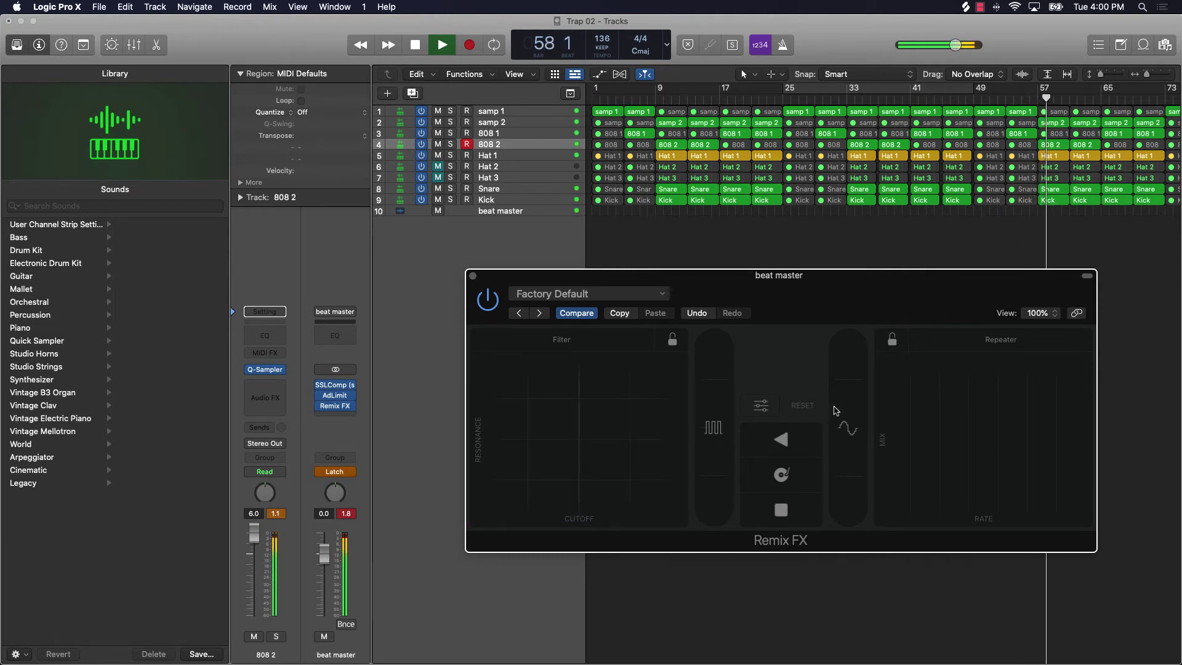
{"action": "left_click_drag", "start_coordinate": [849, 427], "coordinate": [847, 320]}
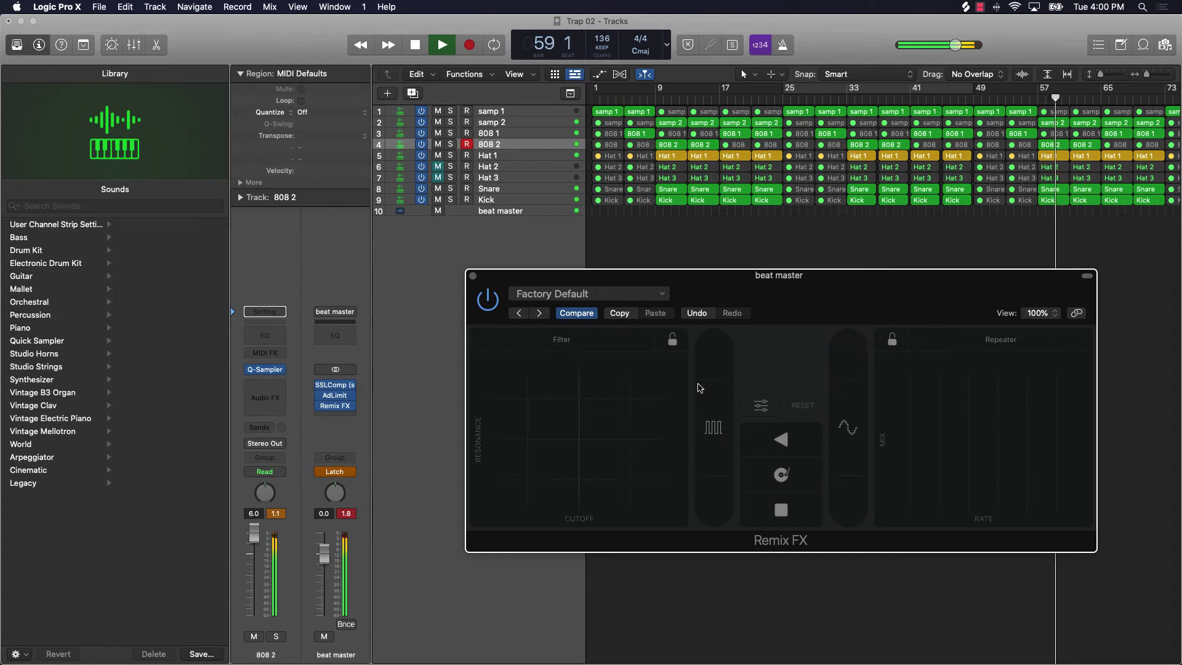
Perform left-side tape stops between bars 59 and 71, with a Repeater burst at about bar 63.
{"action": "left_click", "coordinate": [753, 517]}
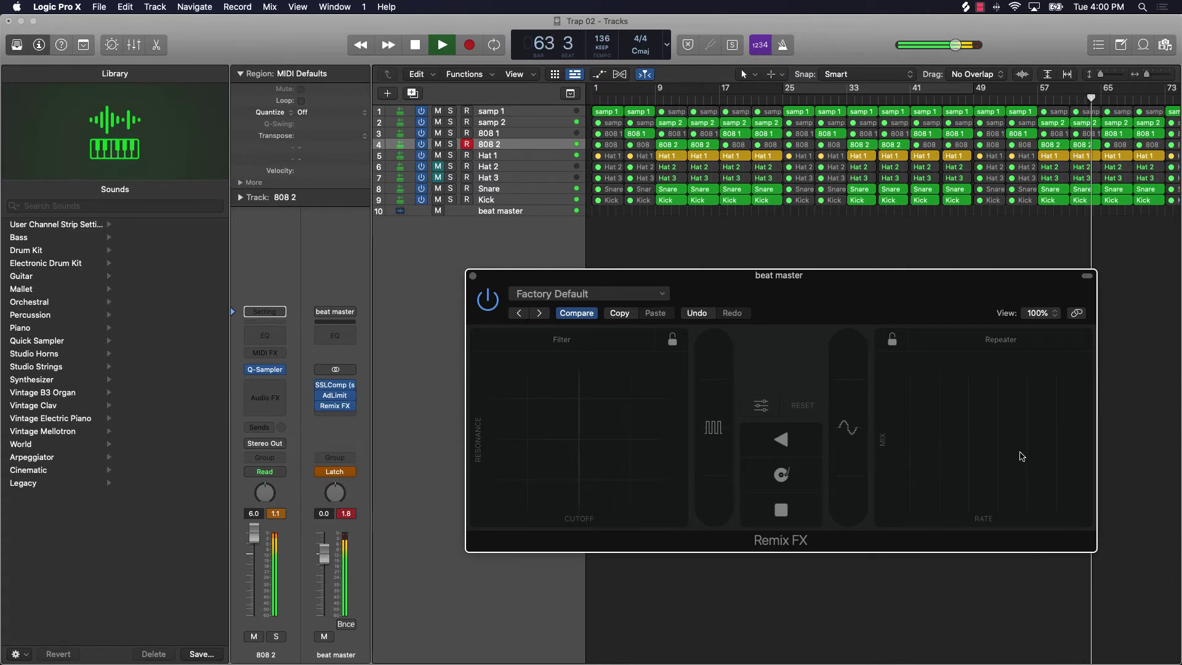
{"action": "left_click_drag", "start_coordinate": [1020, 456], "coordinate": [1019, 455]}
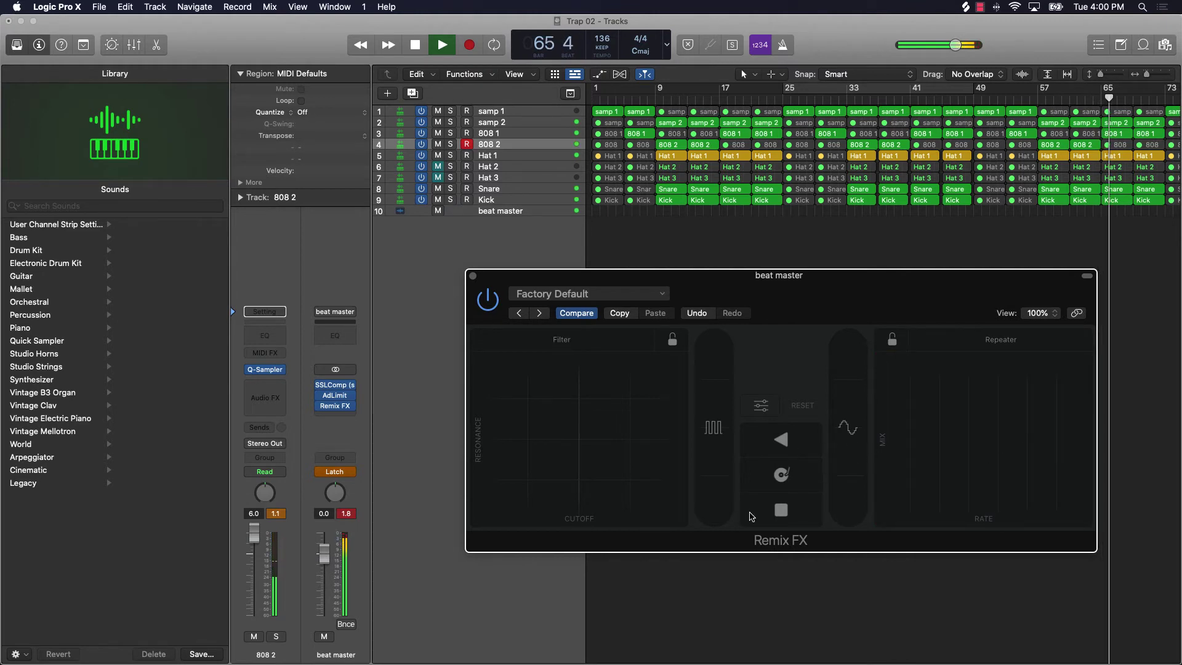
{"action": "left_click_drag", "start_coordinate": [749, 516], "coordinate": [751, 515]}
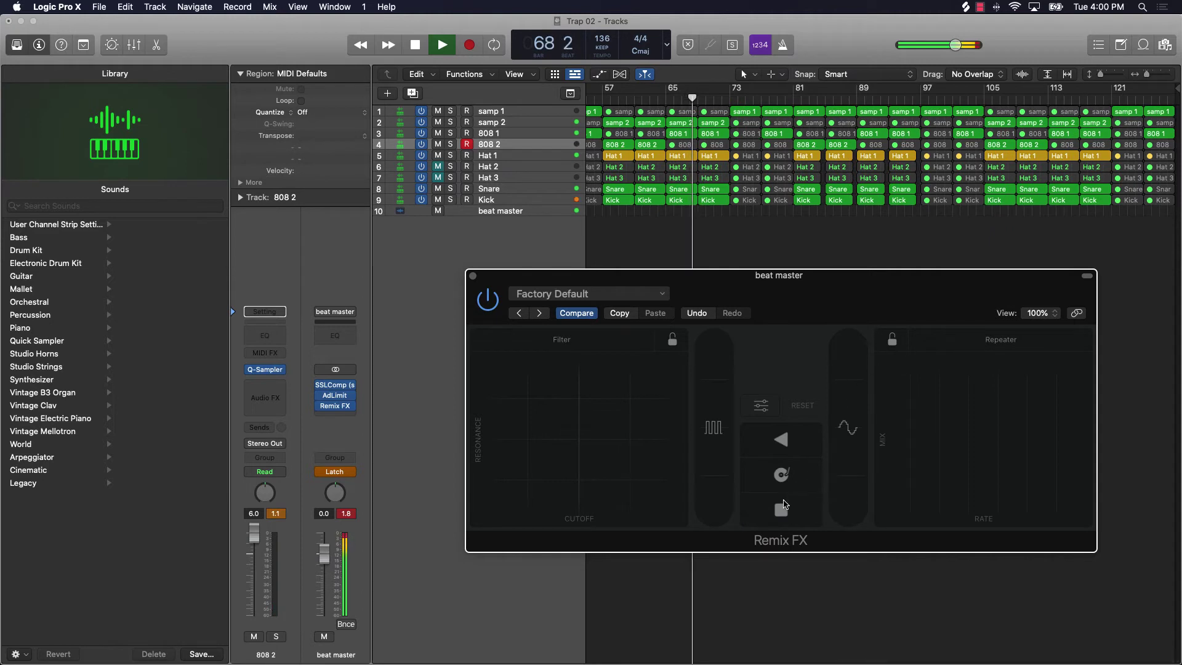
{"action": "left_click", "coordinate": [761, 515]}
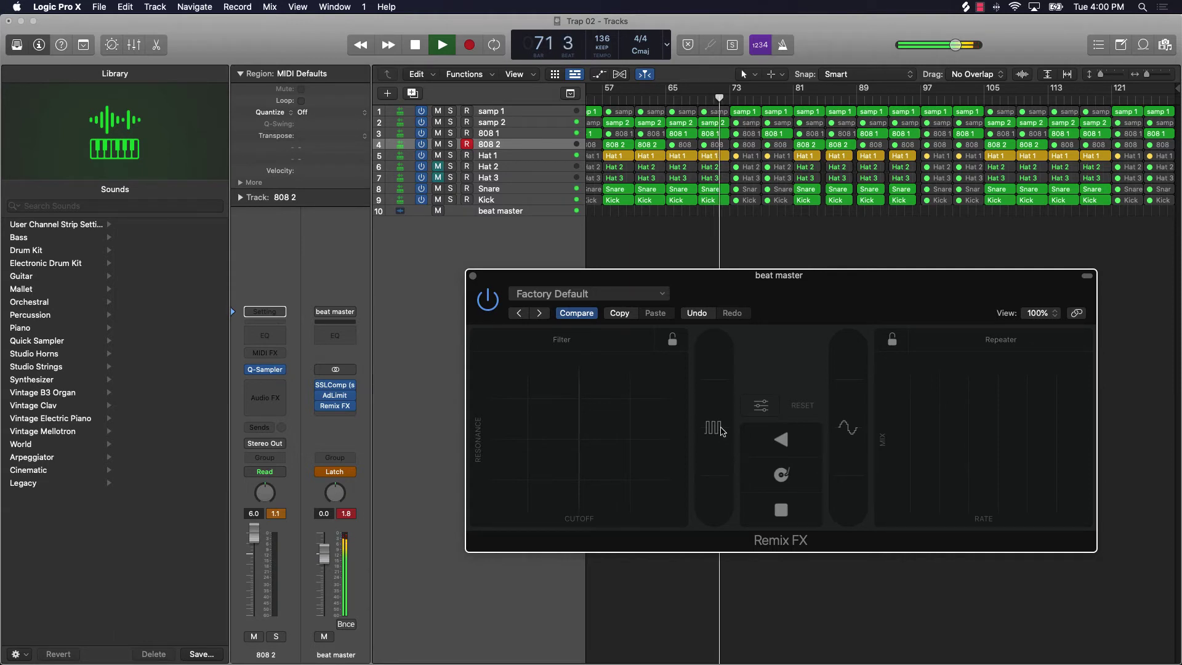
Perform an upward Gater sweep before bar 73, followed by a Filter sweep from the pad's centre toward low cutoff and resonance.
{"action": "left_click_drag", "start_coordinate": [721, 430], "coordinate": [718, 351]}
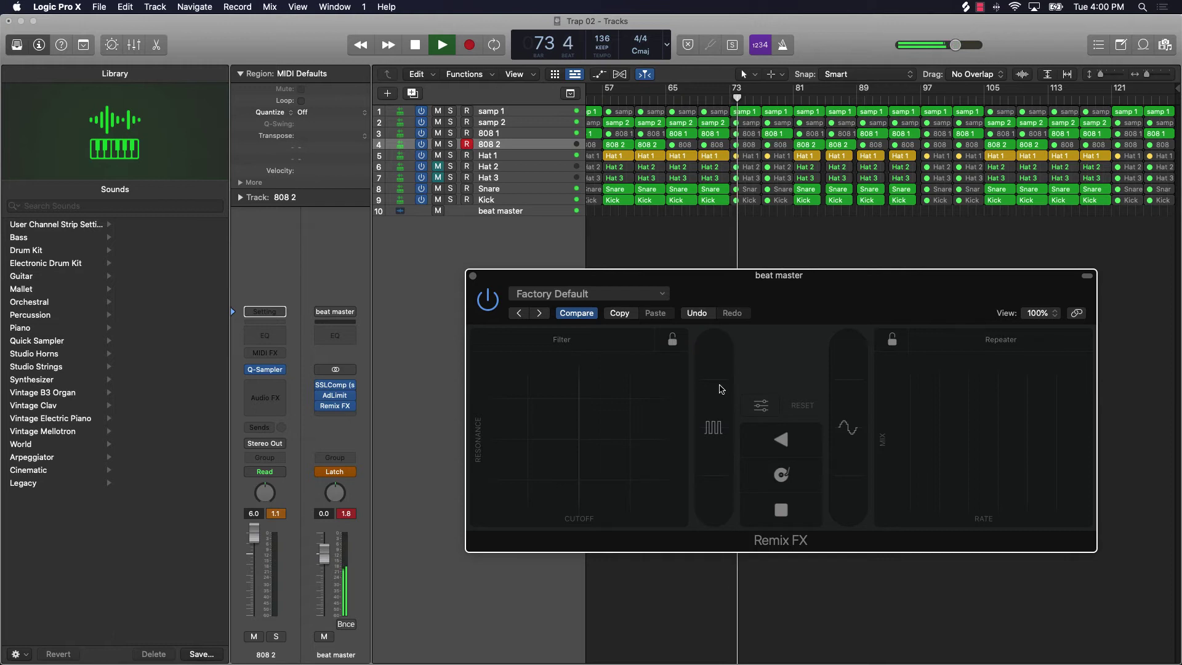
{"action": "left_click_drag", "start_coordinate": [585, 438], "coordinate": [492, 496]}
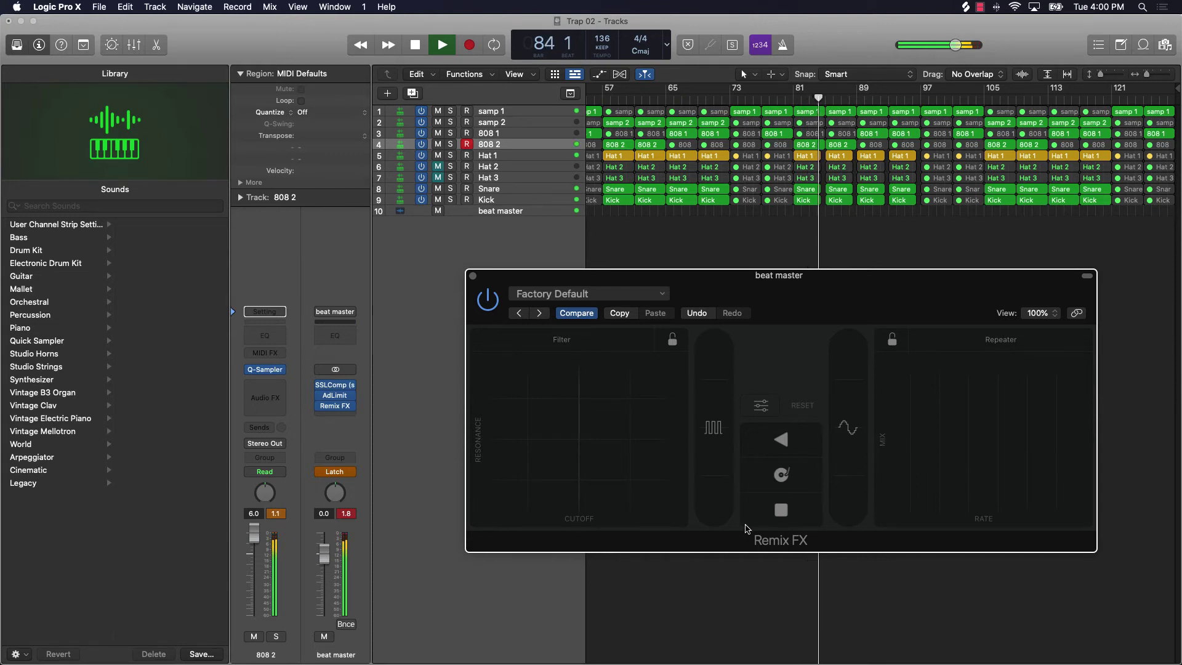
Perform high-rate Repeater bursts around bars 84 to 86, followed by left-side tape stops between about bars 88 and 92.
{"action": "left_click", "coordinate": [1040, 440]}
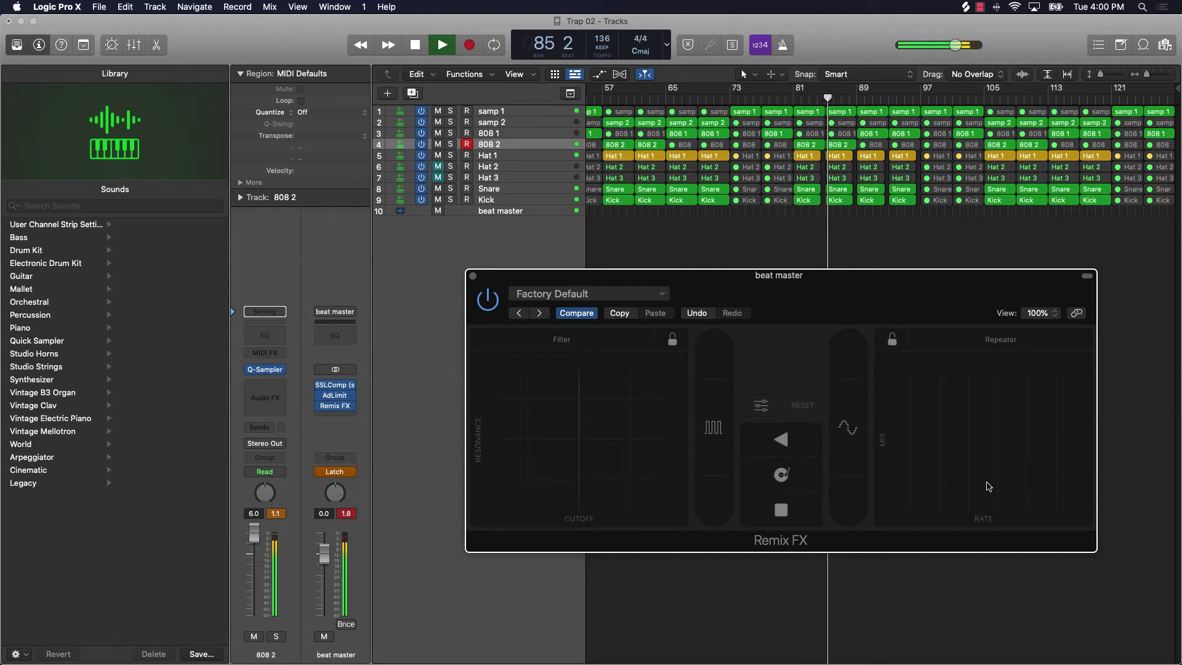
{"action": "left_click", "coordinate": [1014, 455]}
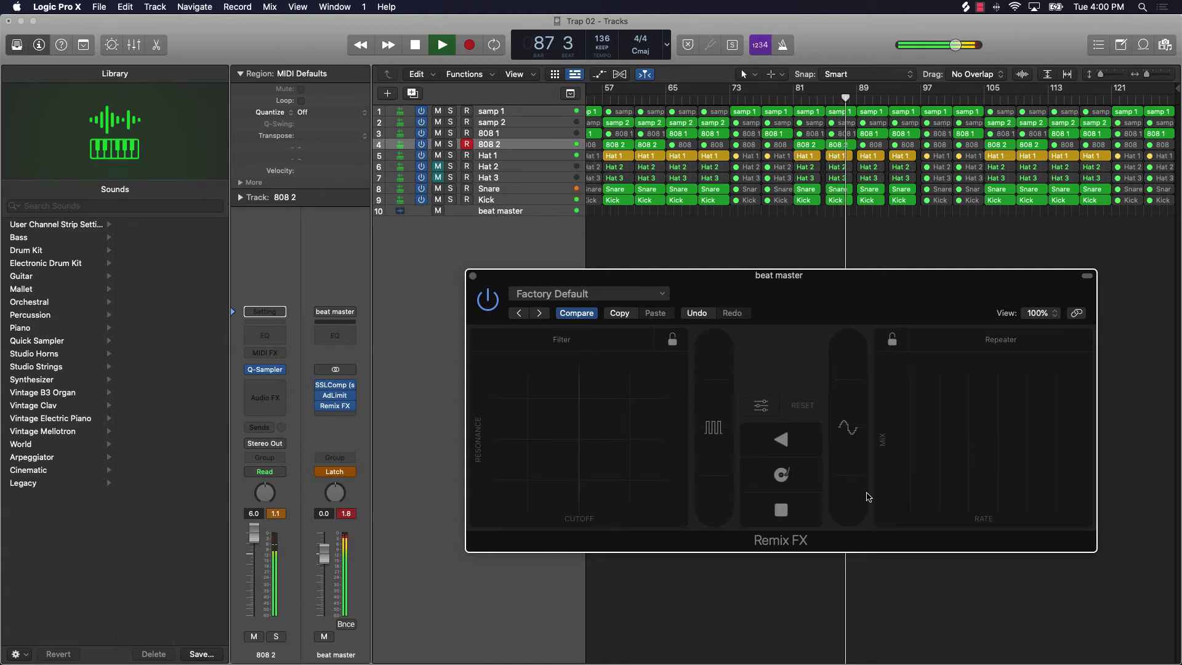
{"action": "left_click", "coordinate": [758, 516]}
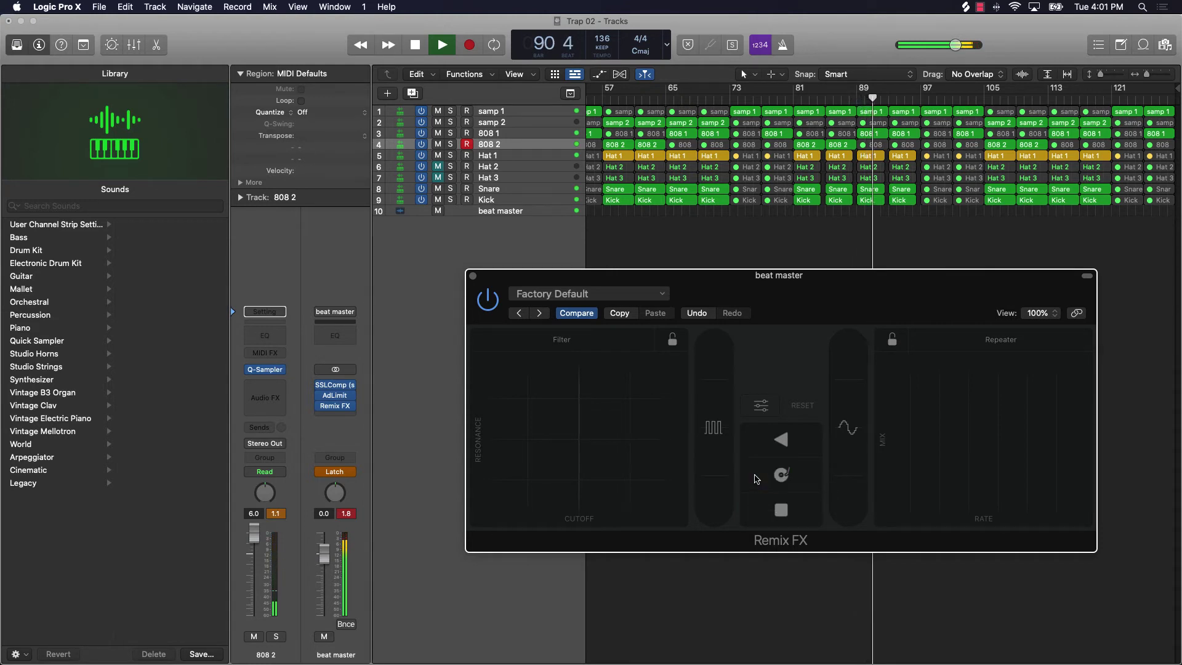
{"action": "left_click", "coordinate": [758, 520]}
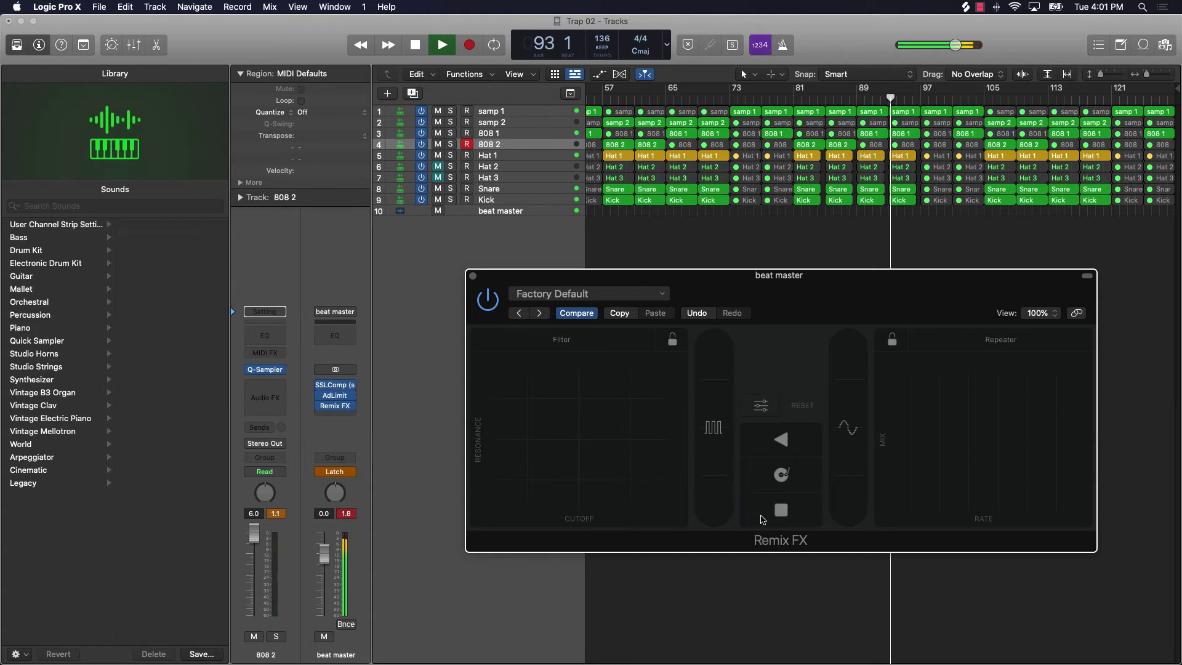
Perform a left-side scratch at about bar 94, followed by an upward Gater and a downward Downsampler sweep between bars 96 and 101.
{"action": "left_click", "coordinate": [757, 477]}
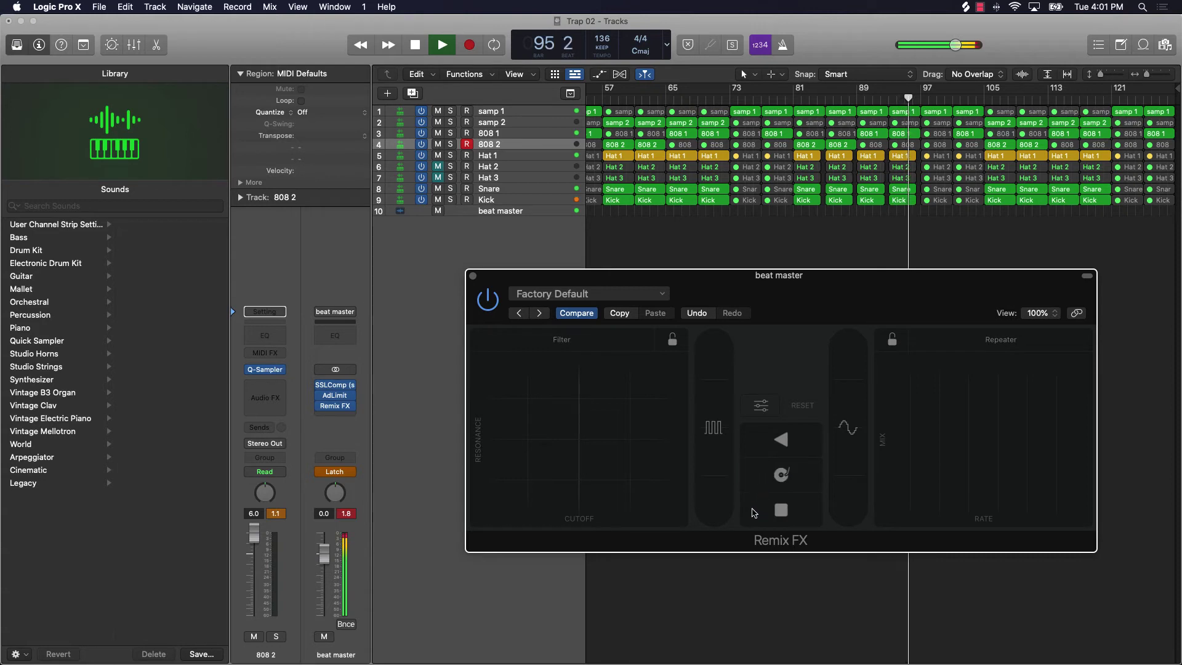
{"action": "left_click_drag", "start_coordinate": [721, 435], "coordinate": [712, 345]}
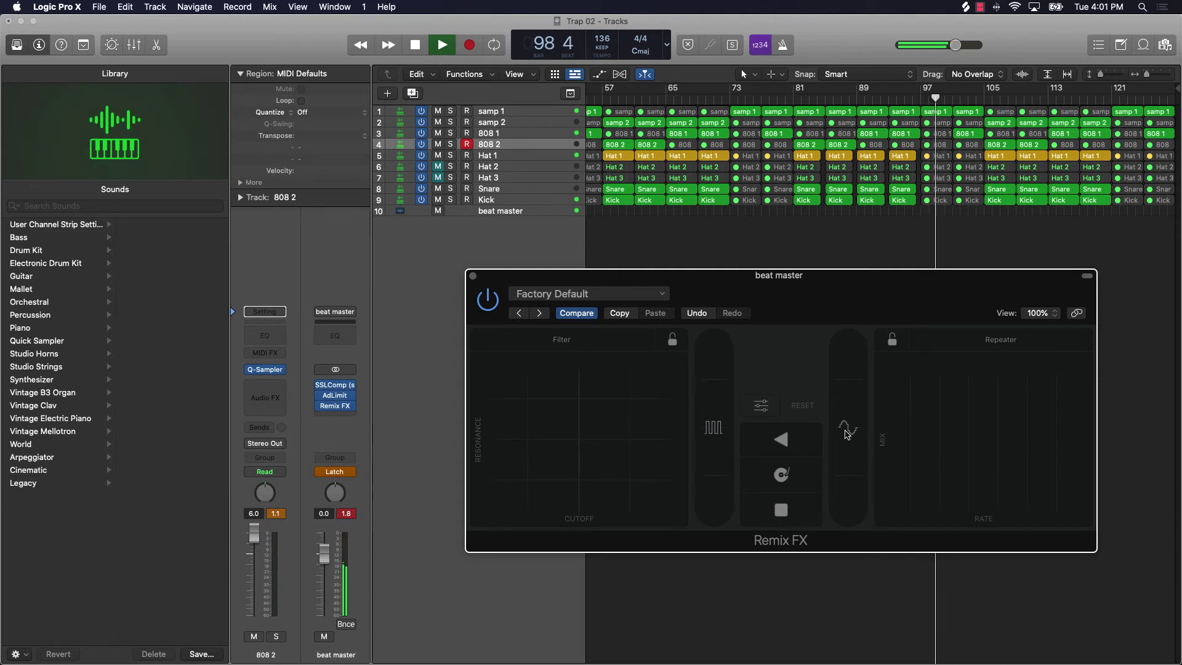
{"action": "left_click_drag", "start_coordinate": [845, 434], "coordinate": [843, 520]}
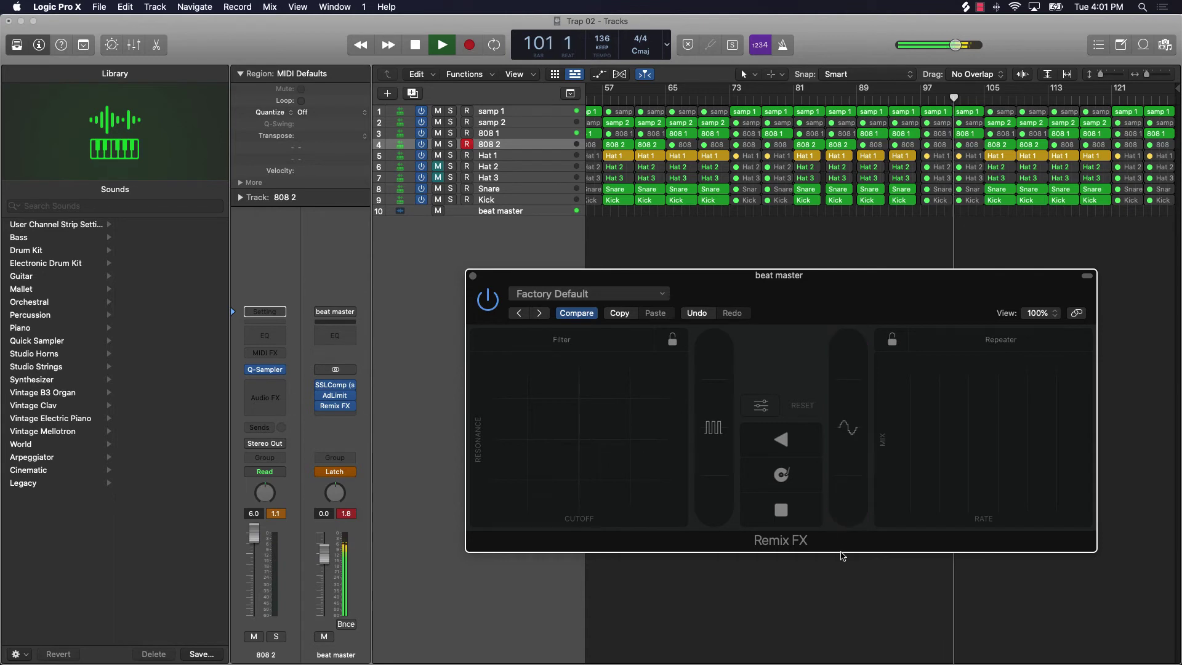
Perform left-side Reverse effects at about bar 104 and left-side tape stops at about bar 112.
{"action": "left_click", "coordinate": [756, 447]}
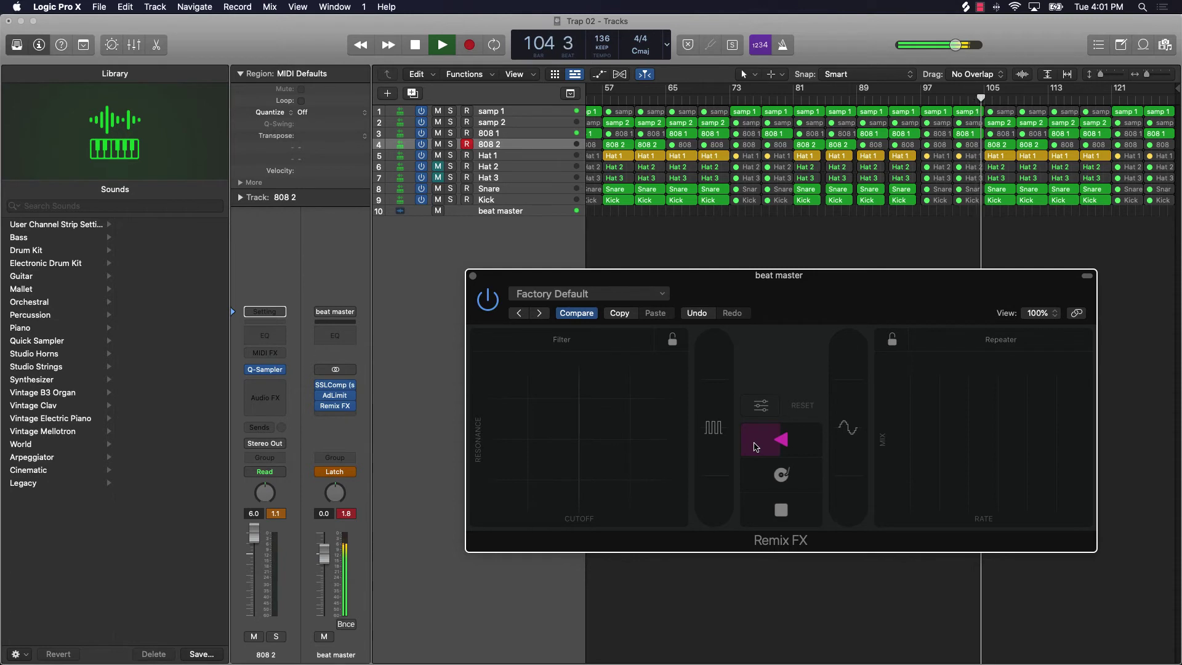
{"action": "left_click_drag", "start_coordinate": [756, 447], "coordinate": [748, 455]}
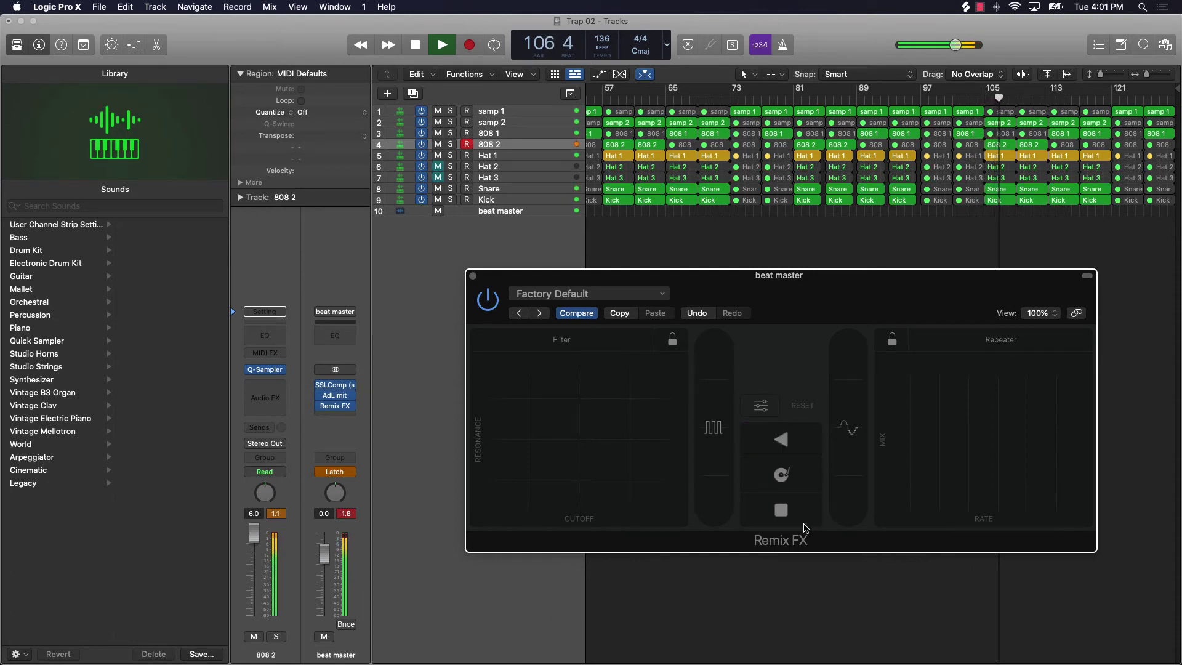
{"action": "left_click", "coordinate": [752, 514]}
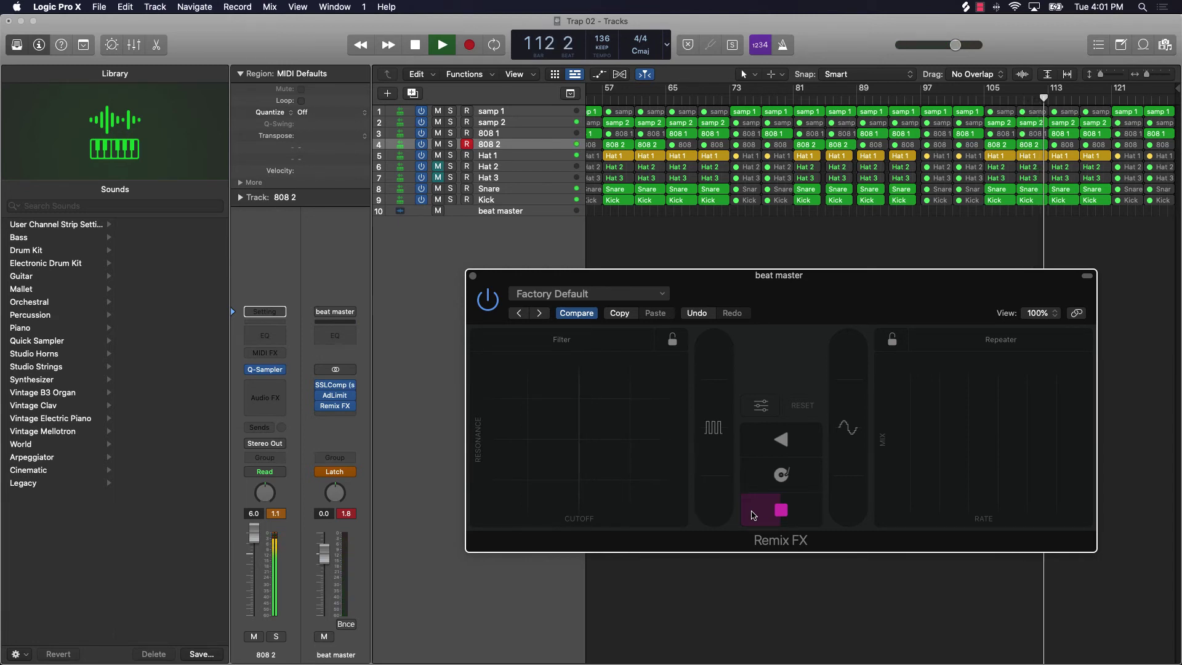
{"action": "left_click_drag", "start_coordinate": [752, 515], "coordinate": [752, 517]}
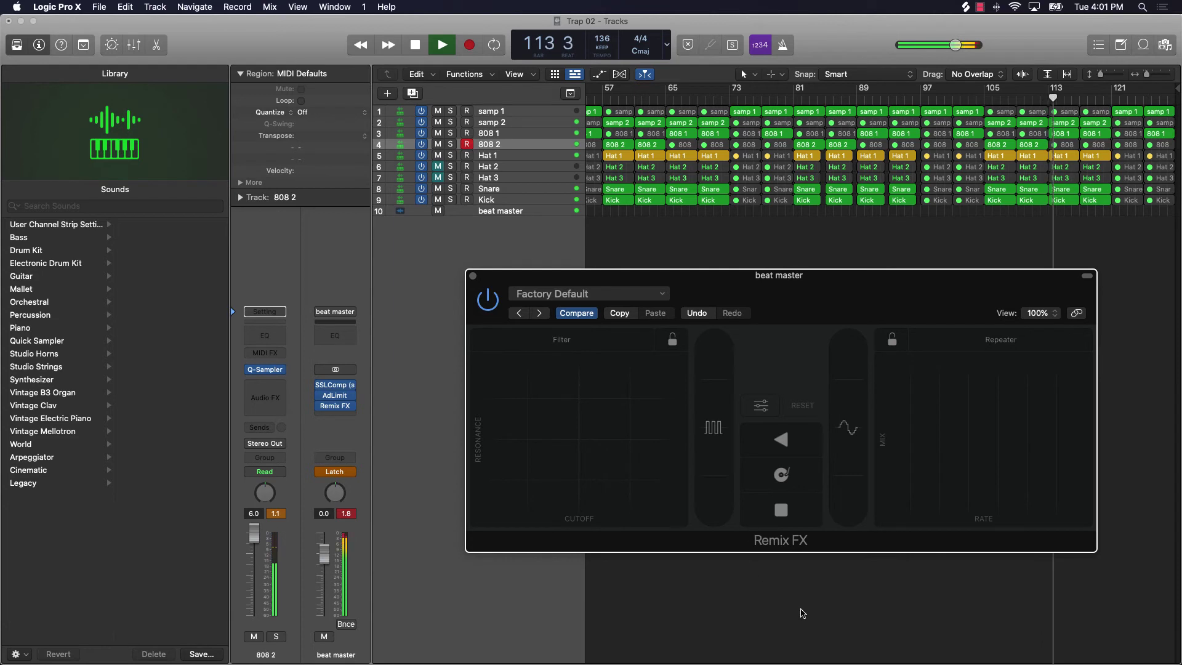
Perform a Repeater burst at about bar 114 and a Filter movement from low cutoff to the pad's centre before bar 122.
{"action": "left_click_drag", "start_coordinate": [1002, 461], "coordinate": [1020, 475]}
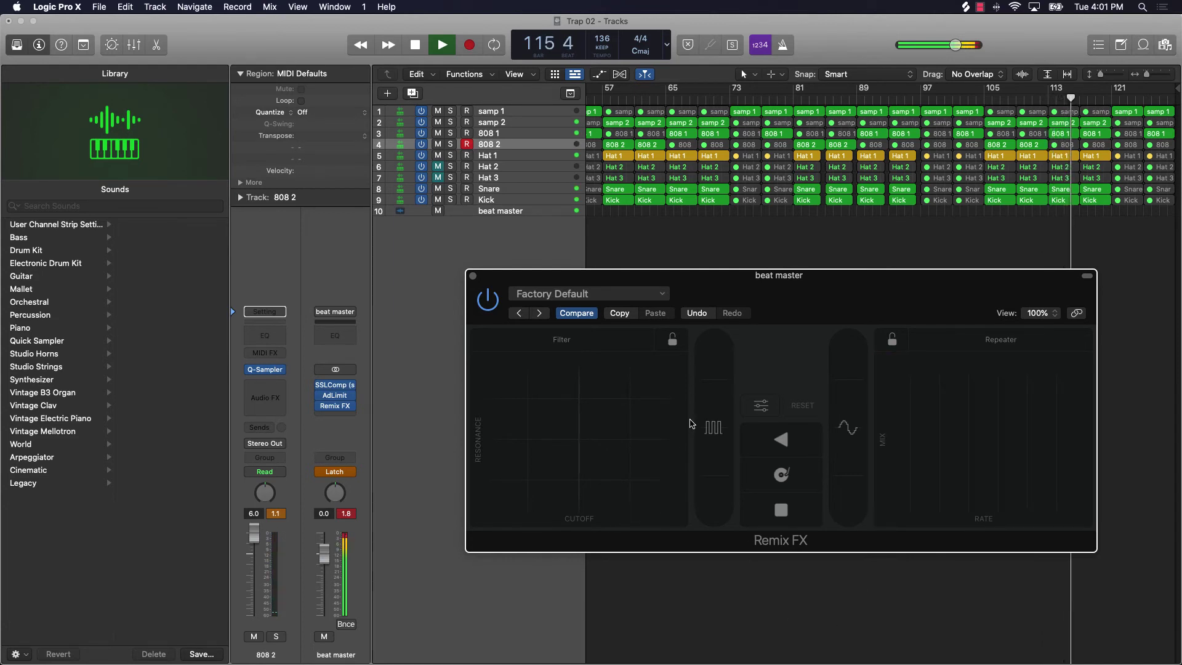
{"action": "left_click_drag", "start_coordinate": [543, 443], "coordinate": [578, 438]}
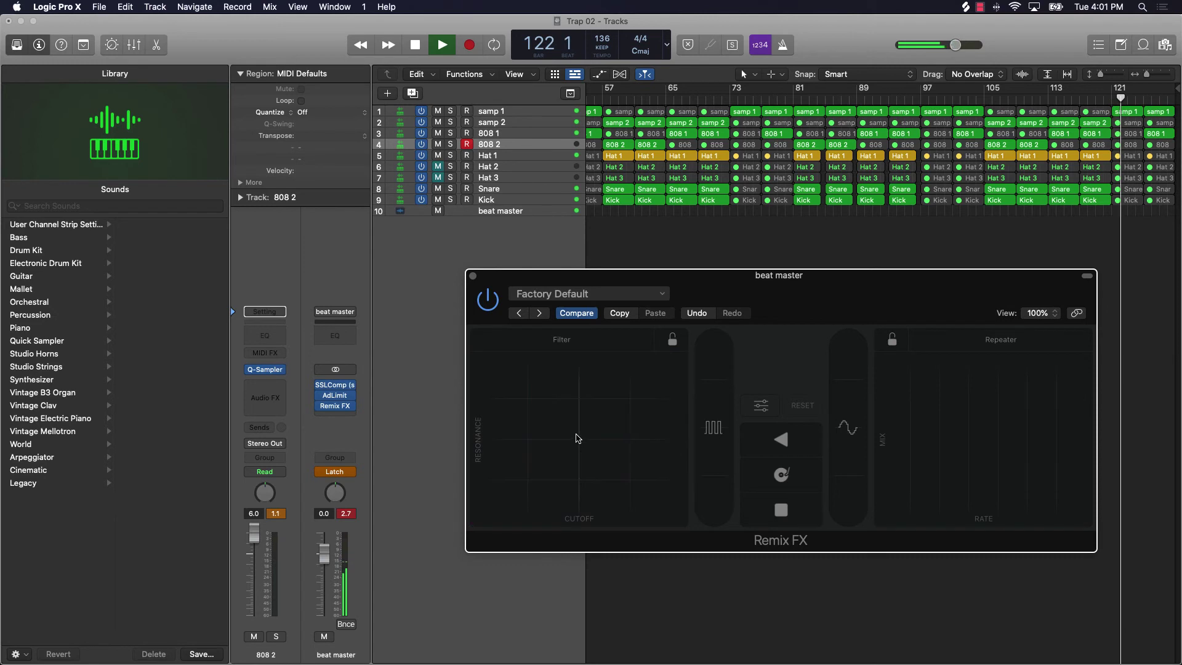
Perform a downward Gater sweep after bar 122 and stop playback at bar 129.
{"action": "left_click", "coordinate": [719, 434]}
{"action": "left_click_drag", "start_coordinate": [719, 434], "coordinate": [711, 521]}
{"action": "key", "text": "space"}
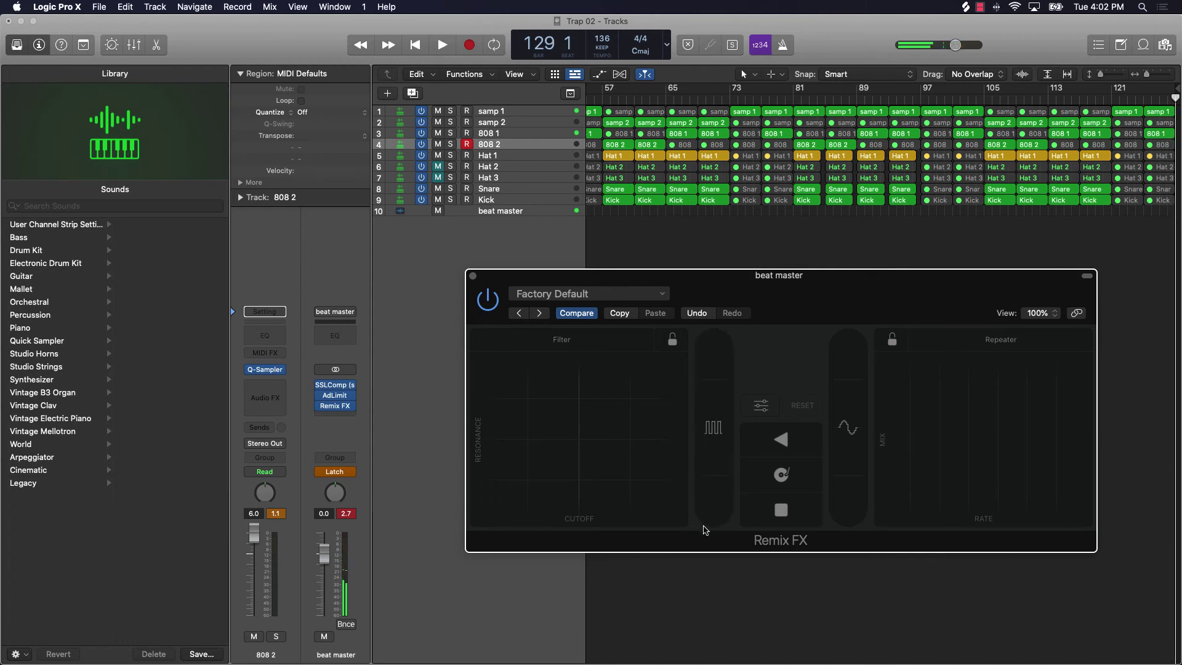
Close Remix FX and set the beat master channel's automation mode to Read.
{"action": "left_click", "coordinate": [474, 276]}
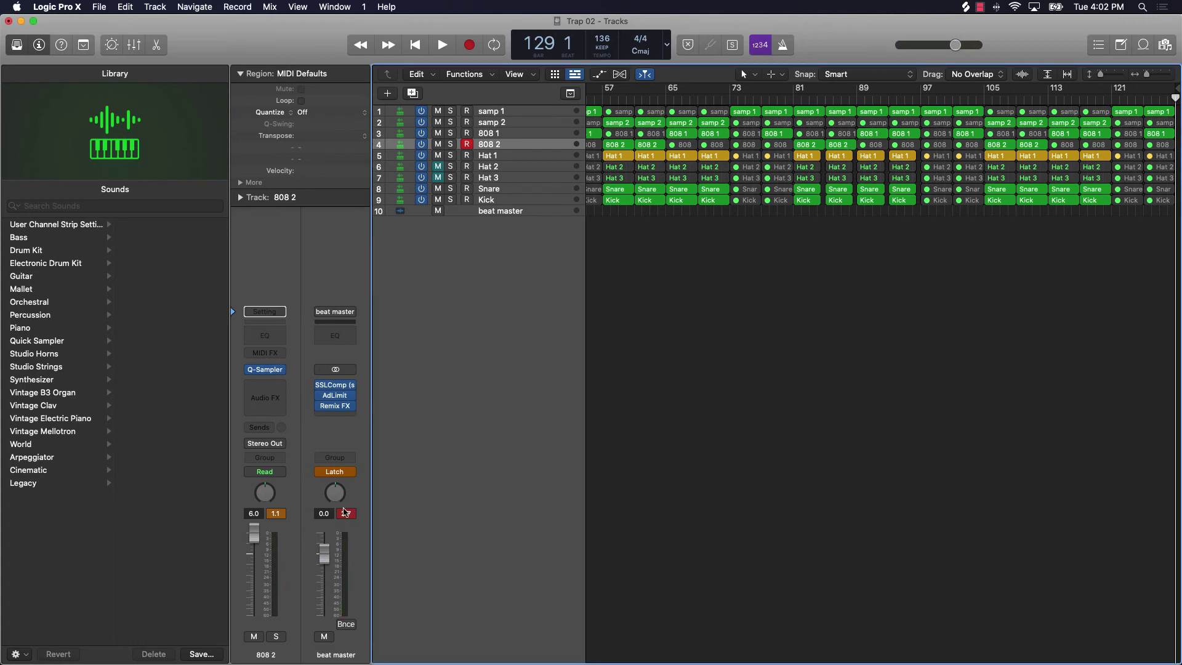
{"action": "left_click", "coordinate": [352, 472]}
{"action": "left_click", "coordinate": [353, 454]}
Play back the recorded automation from the start of the song through about bar 5.
{"action": "key", "text": "Return"}
{"action": "key", "text": "space"}
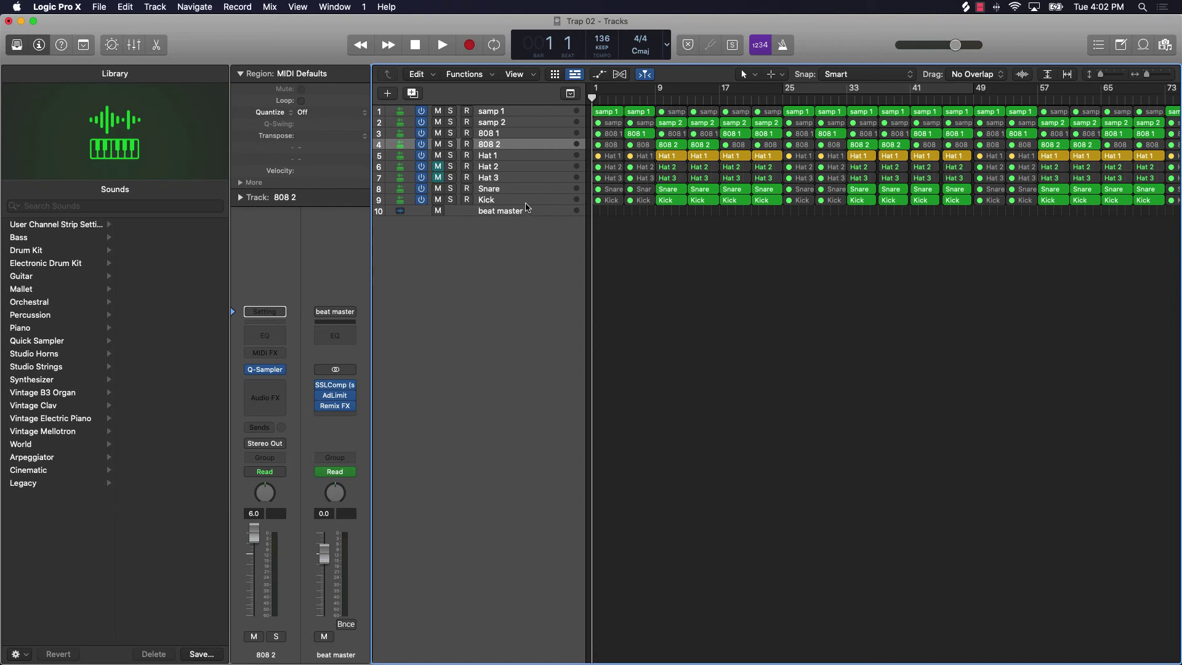
{"action": "key", "text": "space"}
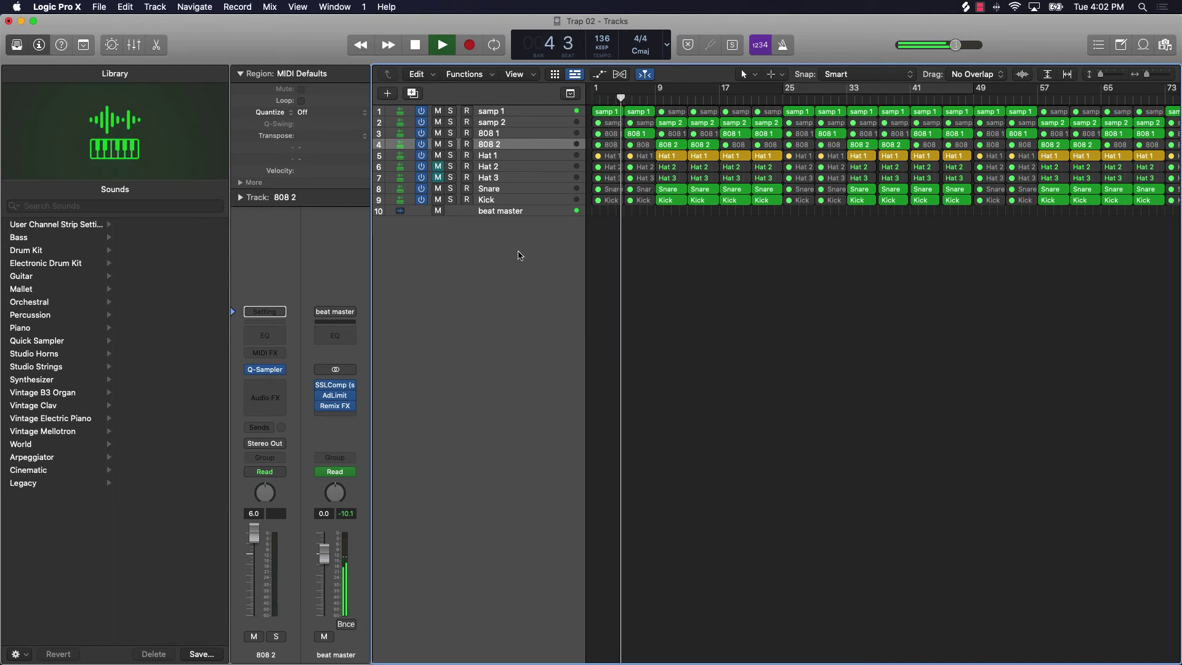
{"action": "key", "text": "space"}
Play the song from bar 1 and lower the samp 1 volume to -4.7 dB and samp 2 to -4.4 dB.
{"action": "left_click", "coordinate": [513, 117]}
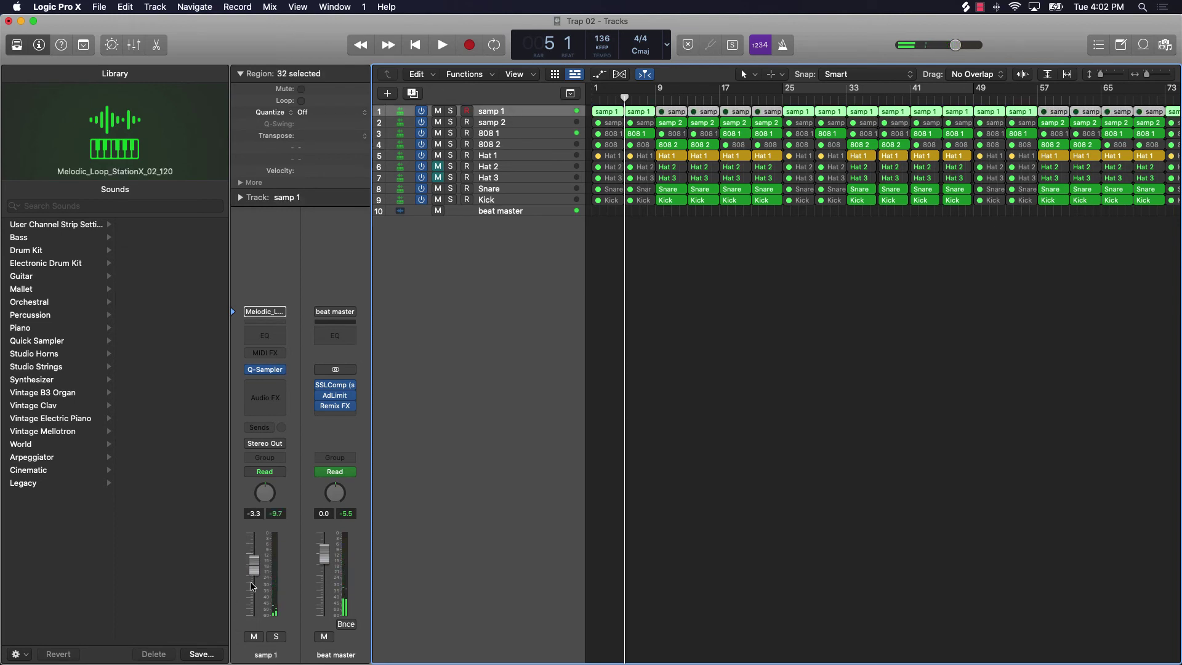
{"action": "key", "text": "Return"}
{"action": "key", "text": "space"}
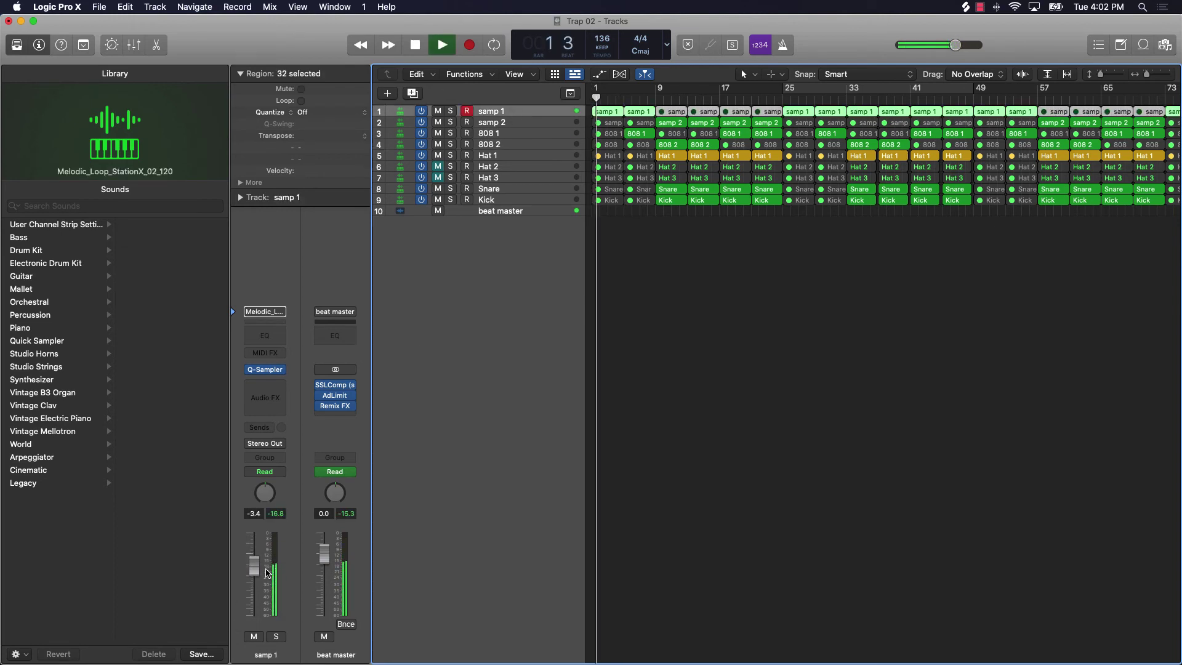
{"action": "left_click_drag", "start_coordinate": [267, 573], "coordinate": [255, 577]}
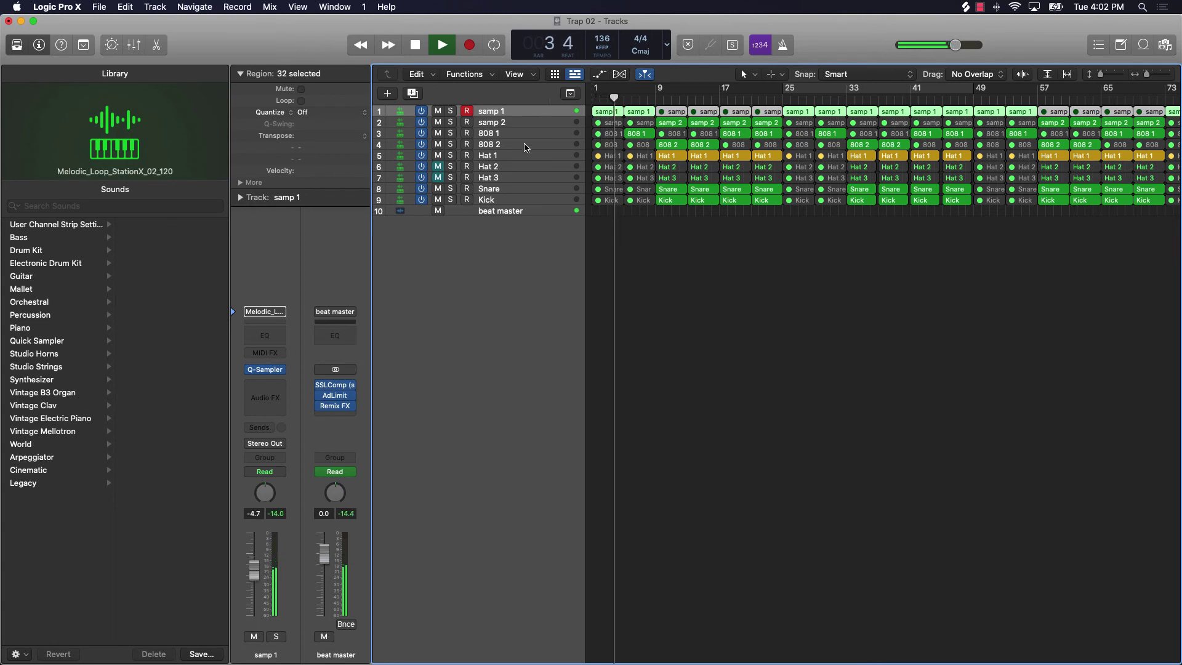
{"action": "key", "text": "Up"}
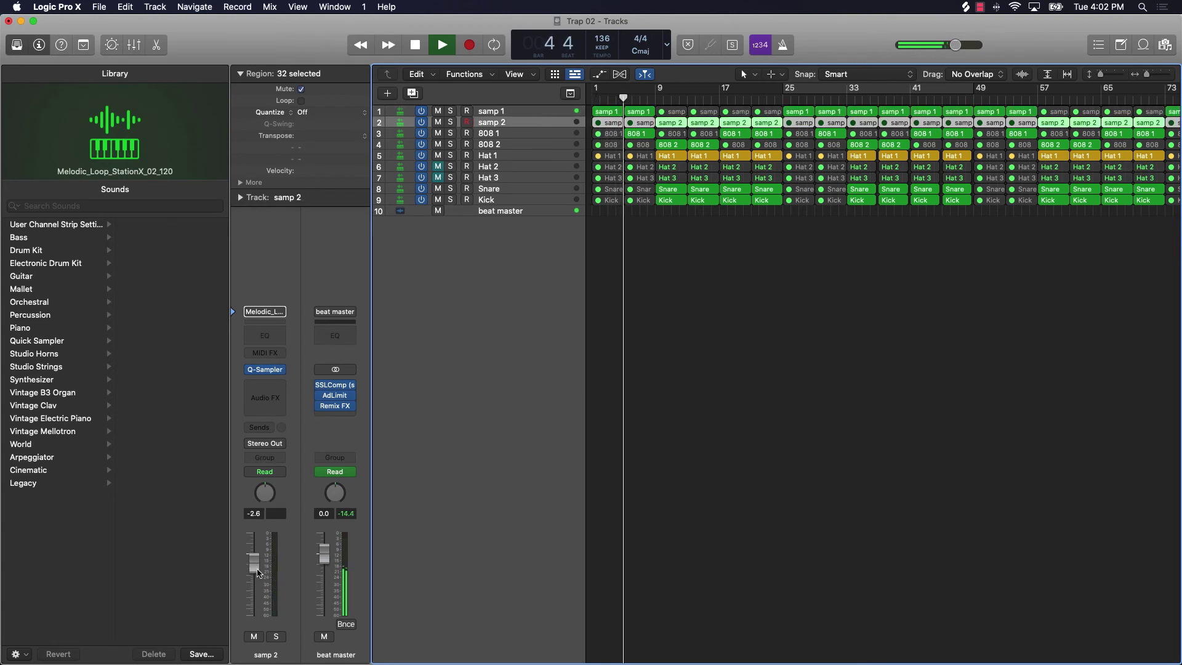
Set the Snare volume to -1.2 dB, check the Kick and Hat 1 channels during playback, and stop at about bar 13.
{"action": "left_click", "coordinate": [507, 189]}
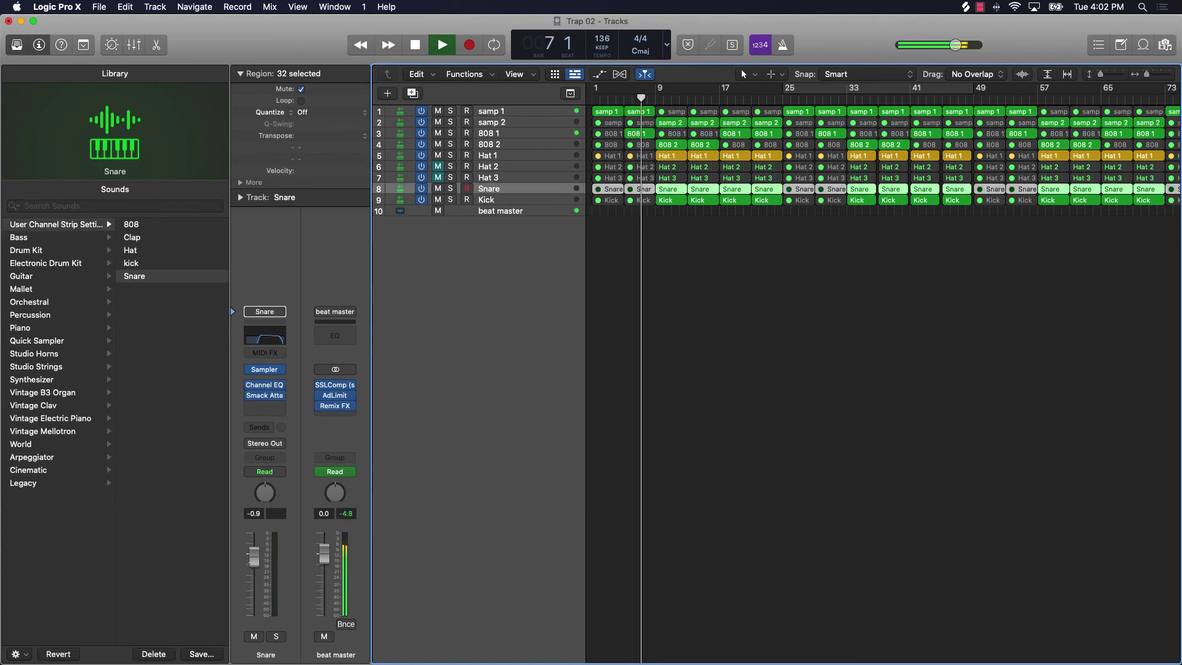
{"action": "key", "text": "Down"}
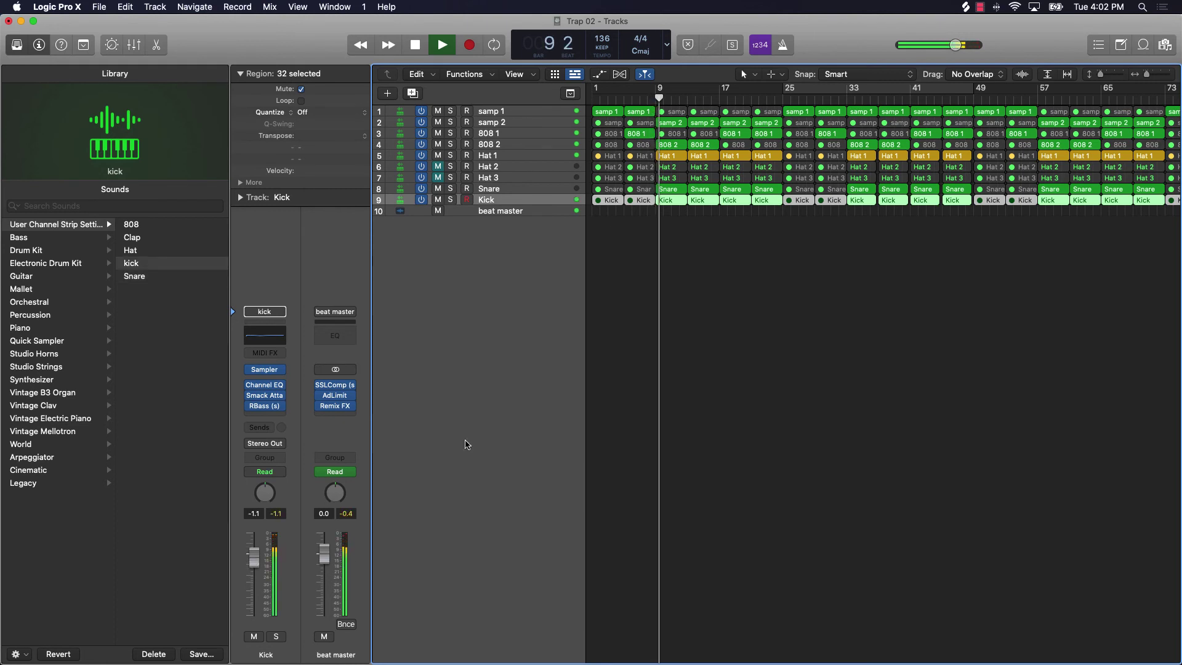
{"action": "left_click", "coordinate": [517, 154]}
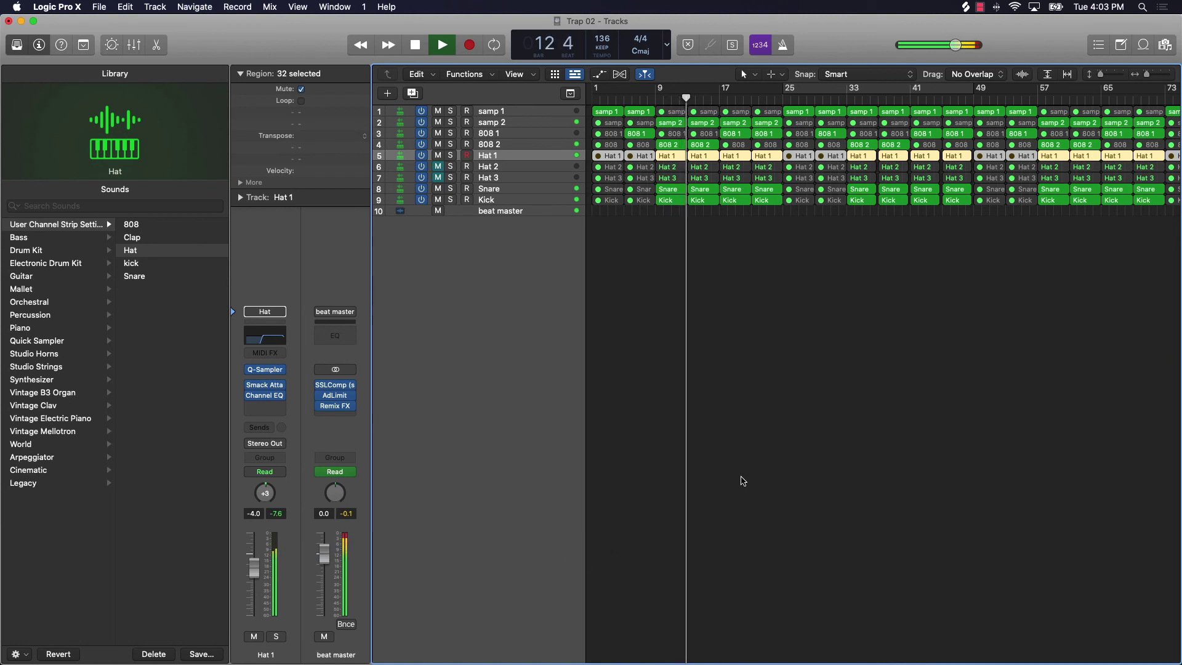
{"action": "key", "text": "space"}
Show the track automation lanes and examine the beat master lane around bars 10 to 19.
{"action": "left_click", "coordinate": [744, 472], "text": "ctrl+alt"}
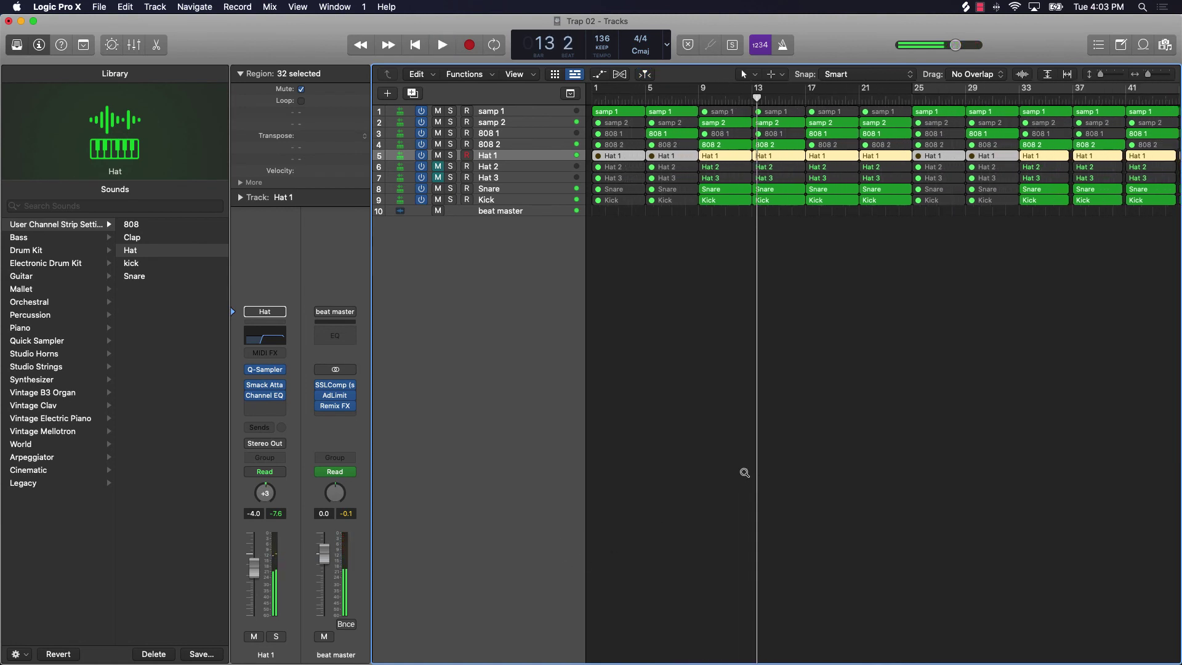
{"action": "left_click", "coordinate": [745, 475], "text": "ctrl+alt"}
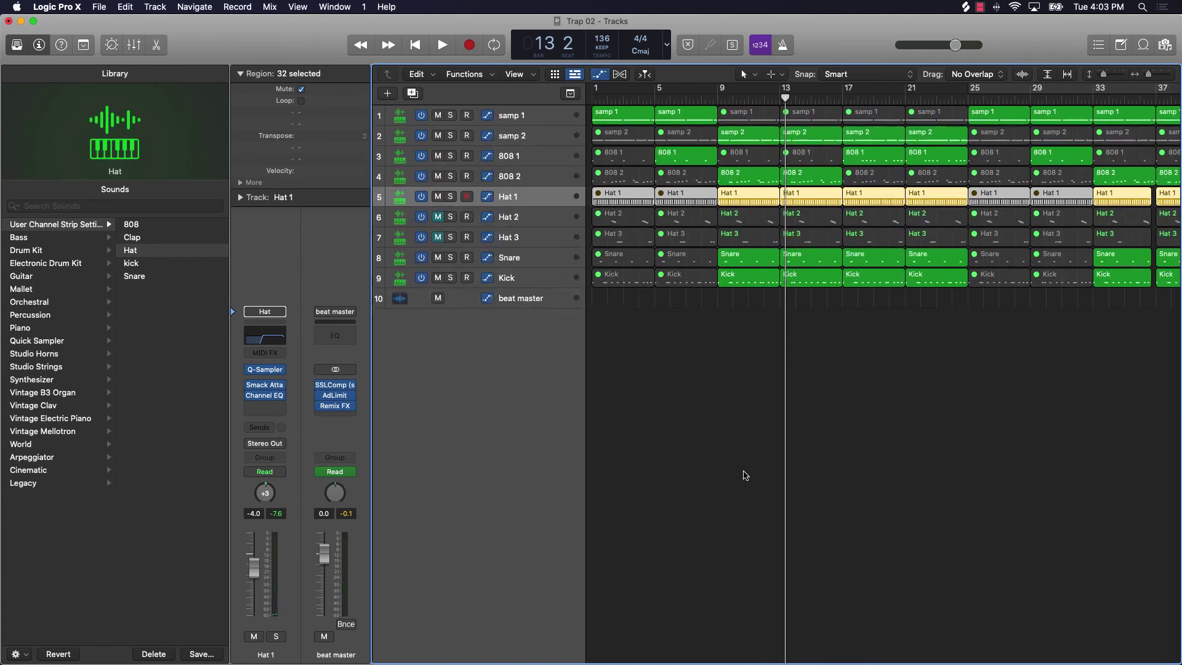
{"action": "key", "text": "a"}
{"action": "scroll", "coordinate": [771, 498], "scroll_direction": "down", "scroll_amount": 1}
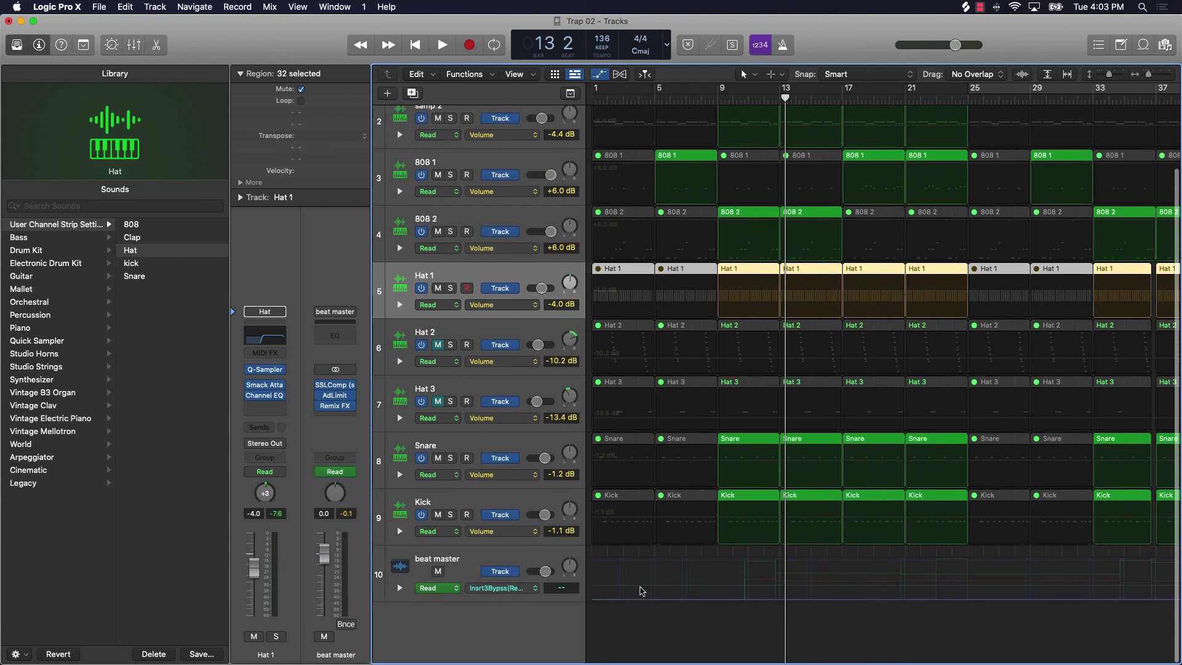
{"action": "key", "text": "super+Right"}
{"action": "key", "text": "super+Right"}
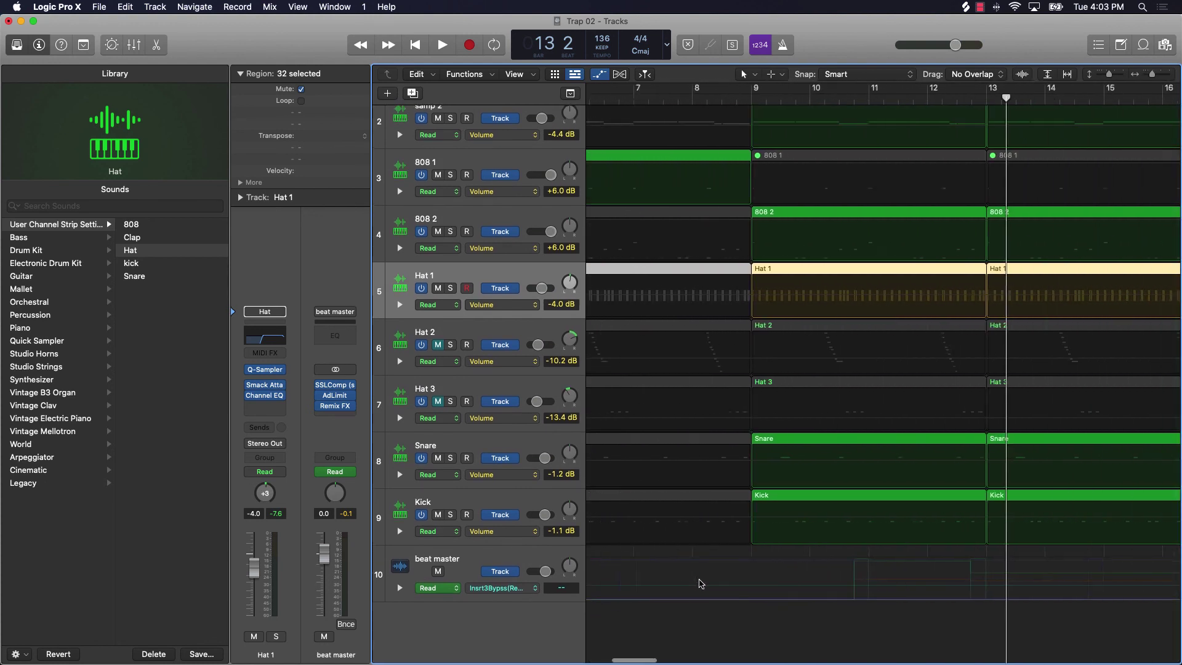
{"action": "scroll", "coordinate": [700, 584], "scroll_direction": "right", "scroll_amount": 5}
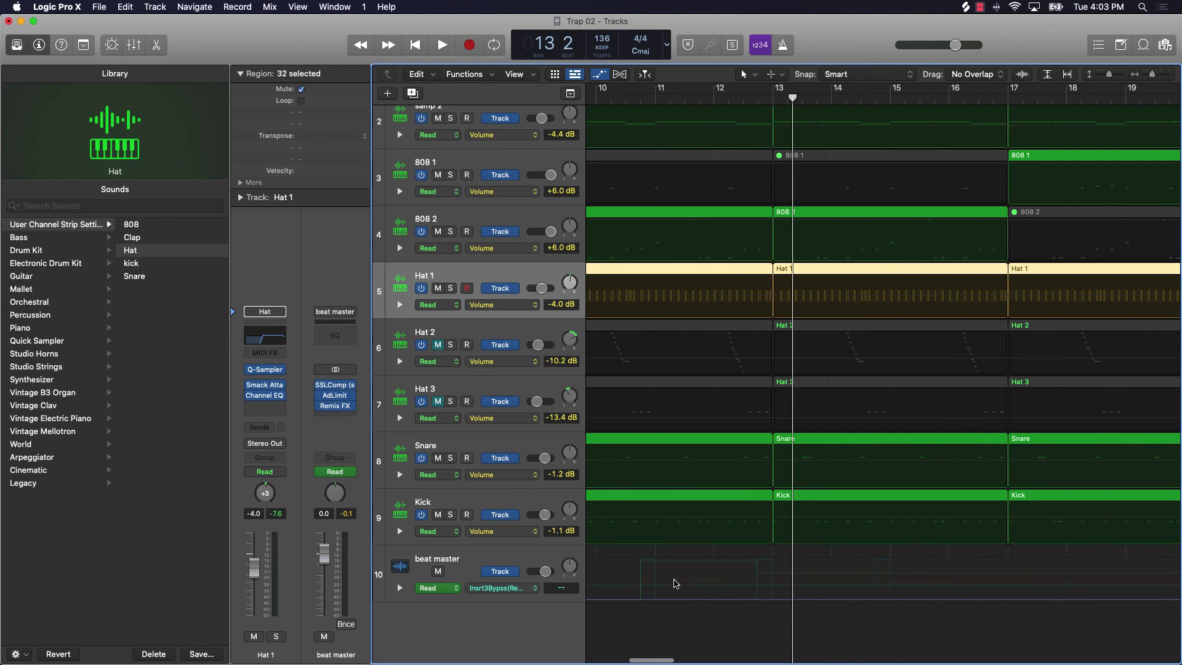
Check the Remix FX Filter Cutoff automation on the beat master lane and return the lane to Insert 3 Bypass (Remix FX).
{"action": "left_click", "coordinate": [526, 594]}
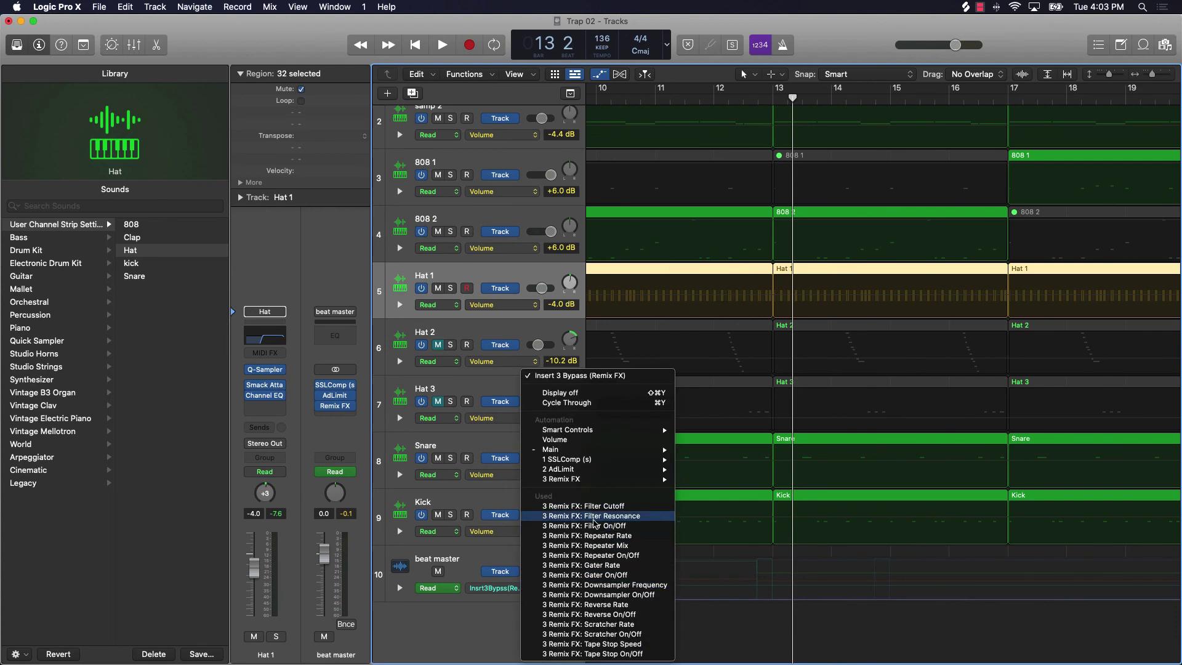
{"action": "left_click", "coordinate": [591, 505]}
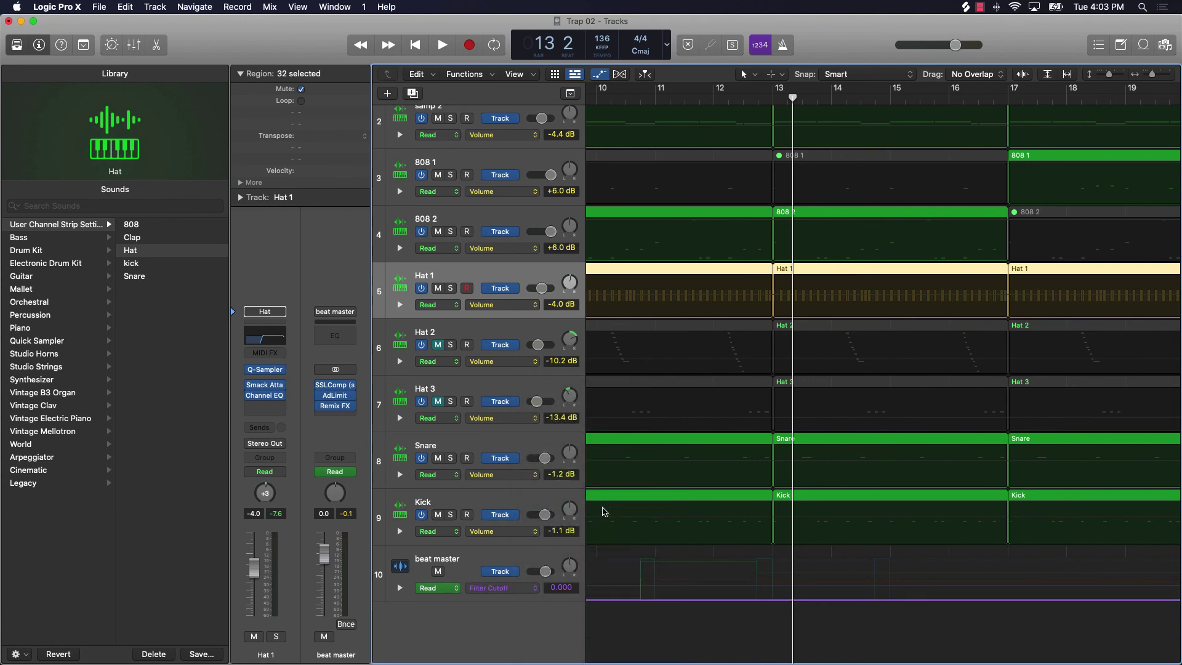
{"action": "left_click", "coordinate": [539, 592]}
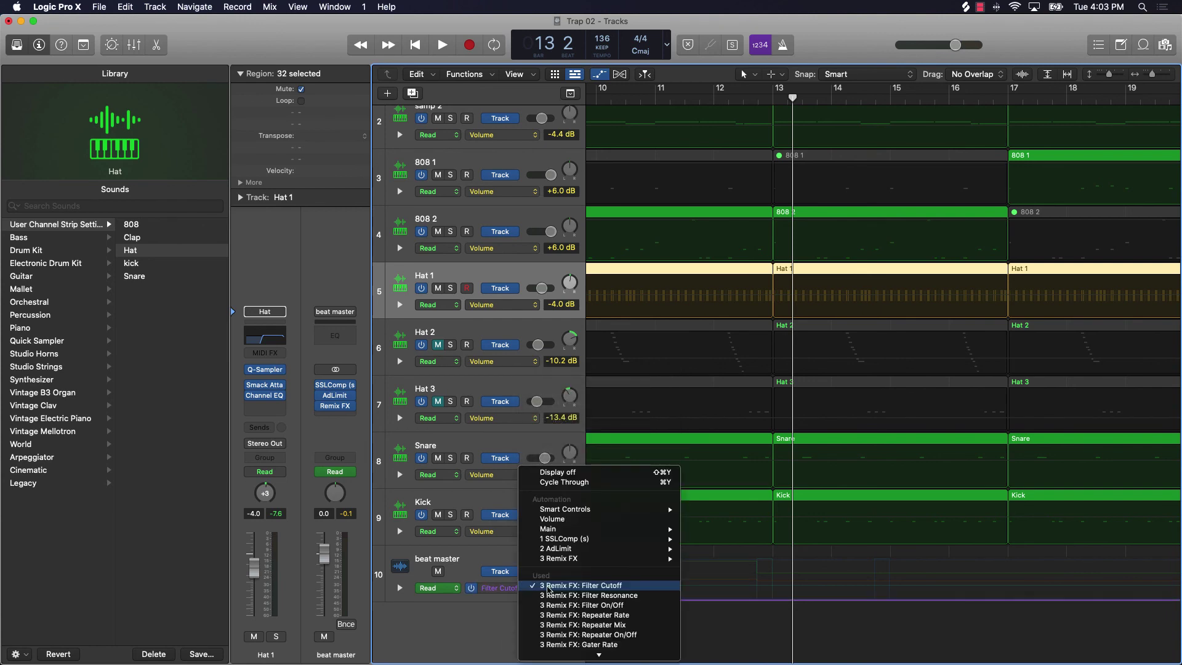
{"action": "mouse_move", "coordinate": [637, 531]}
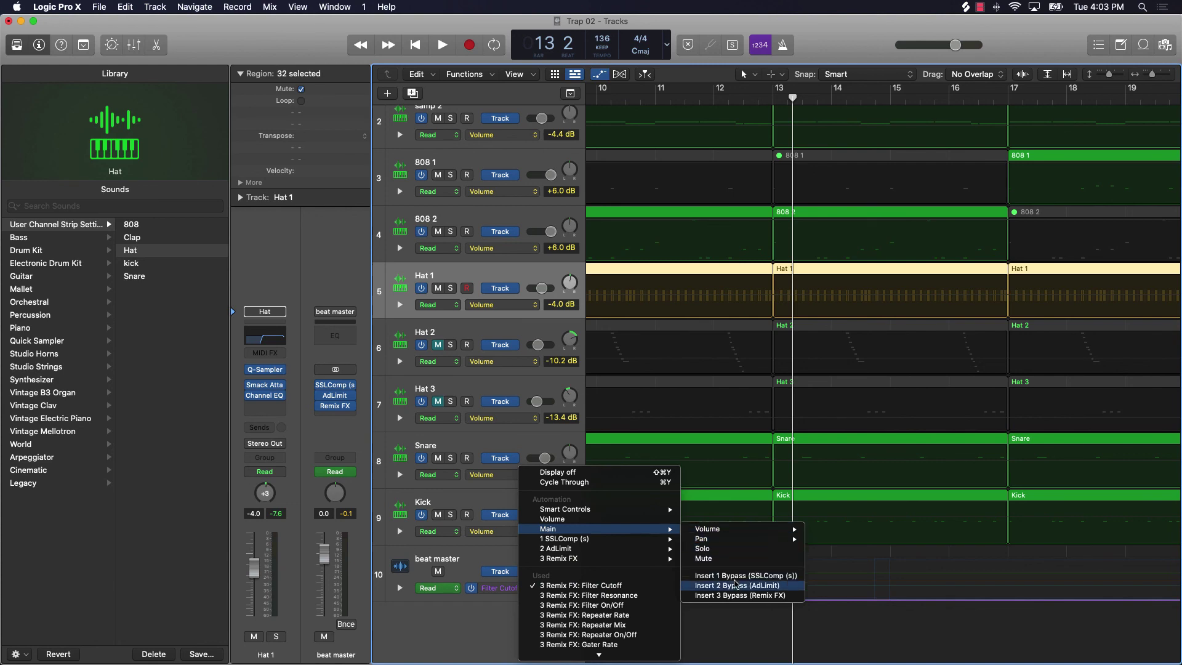
{"action": "left_click", "coordinate": [732, 595]}
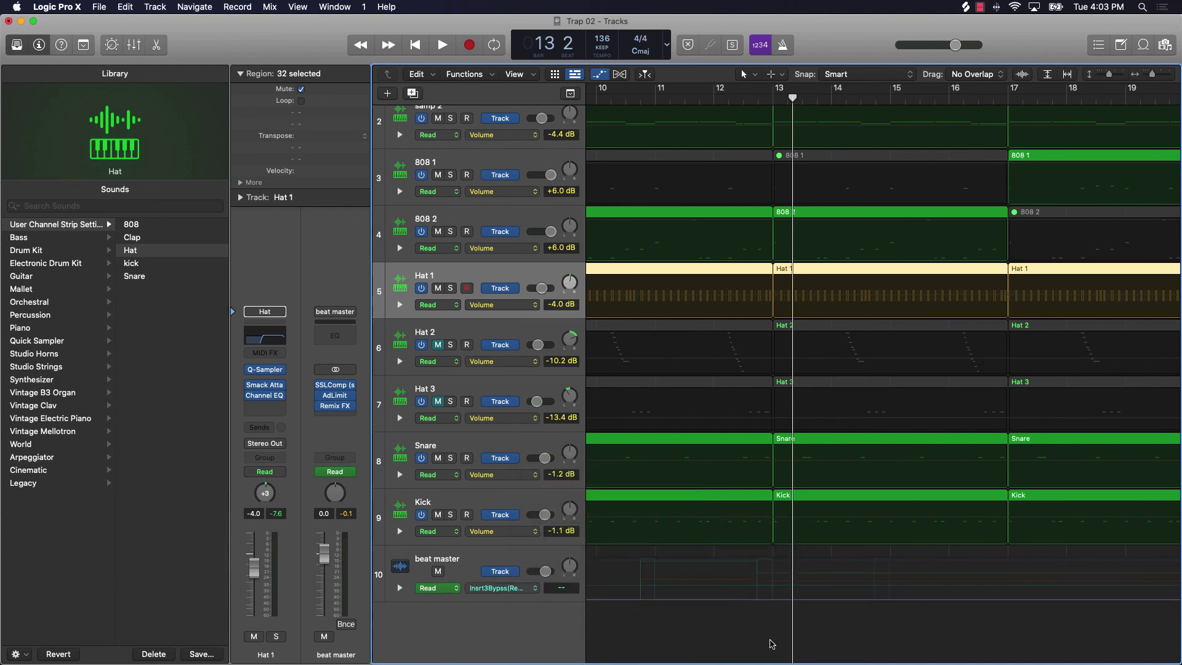
Examine the beat master's automation lane on through about bar 69 and fit the whole song arrangement in view.
{"action": "scroll", "coordinate": [1006, 593], "scroll_direction": "right", "scroll_amount": 15}
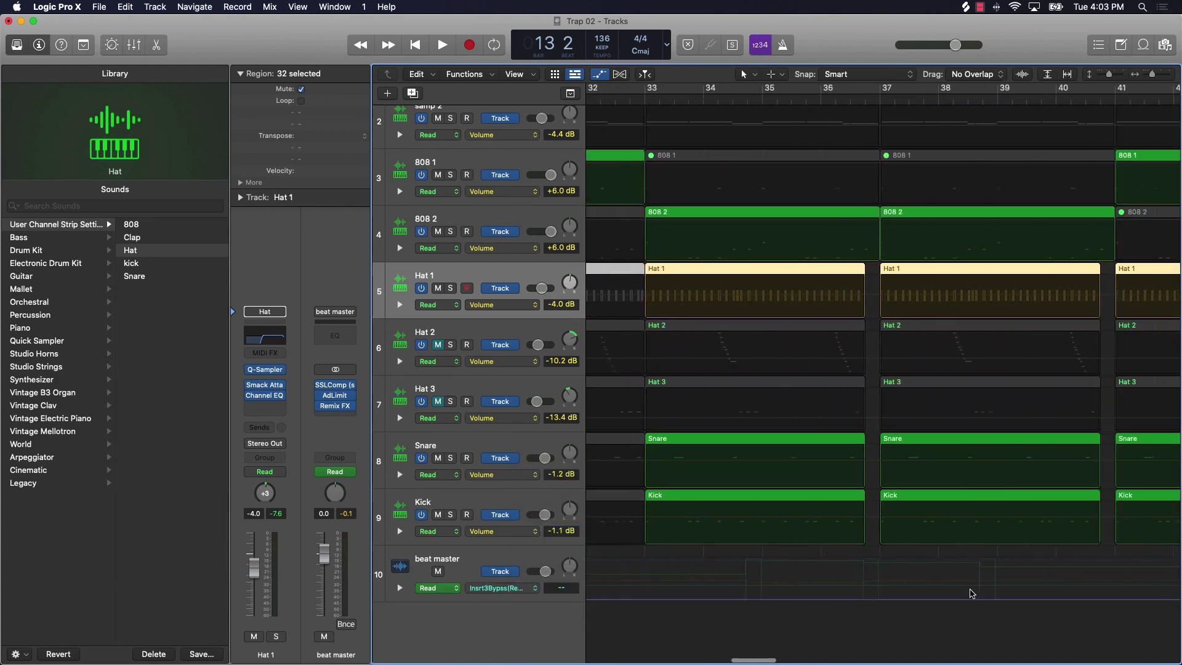
{"action": "scroll", "coordinate": [971, 592], "scroll_direction": "down", "scroll_amount": 10}
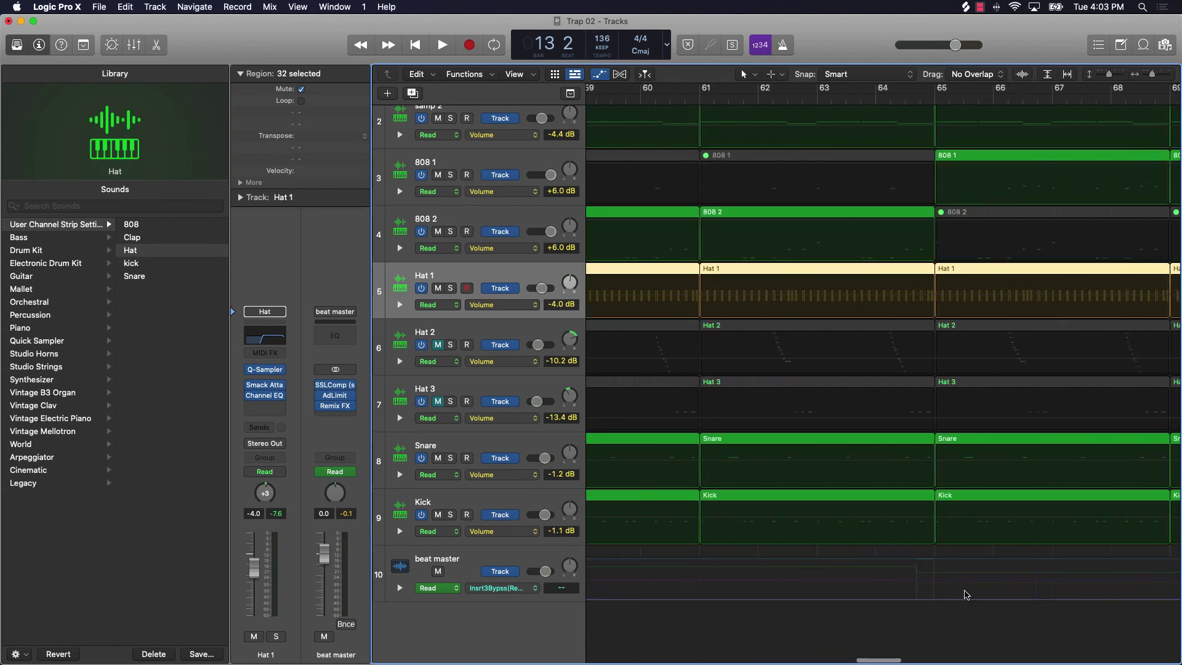
{"action": "scroll", "coordinate": [966, 592], "scroll_direction": "down", "scroll_amount": 8}
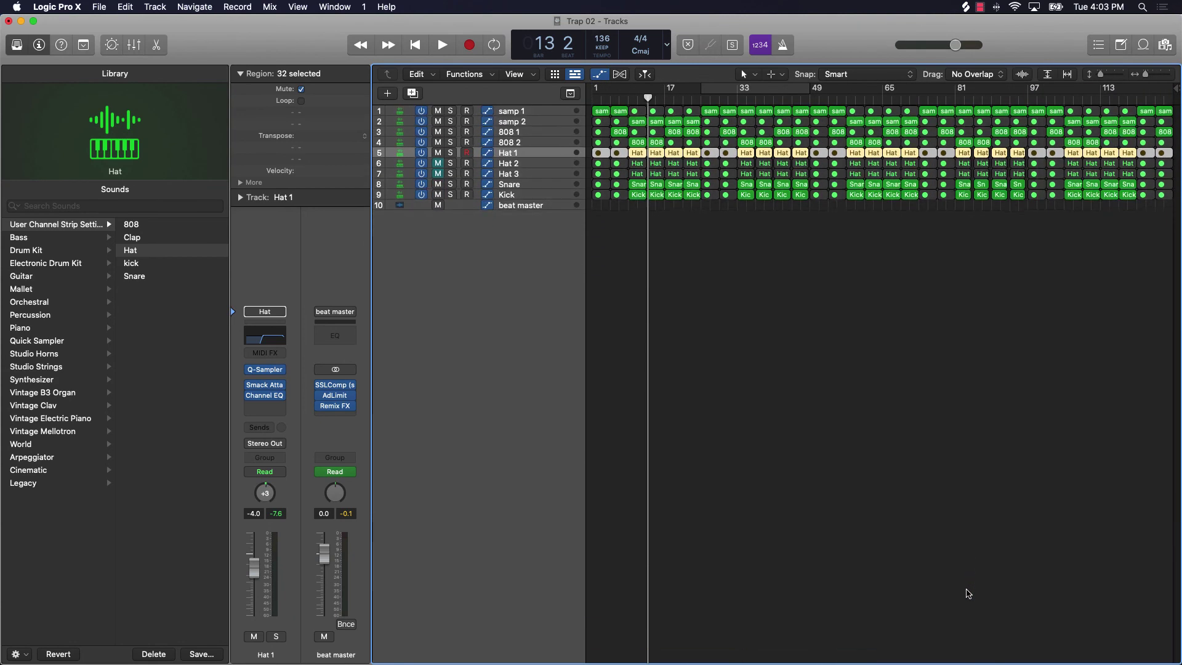
Deselect all regions in the arrangement, and briefly open and close the Piano Roll editor.
{"action": "left_click", "coordinate": [952, 579]}
{"action": "key", "text": "e"}
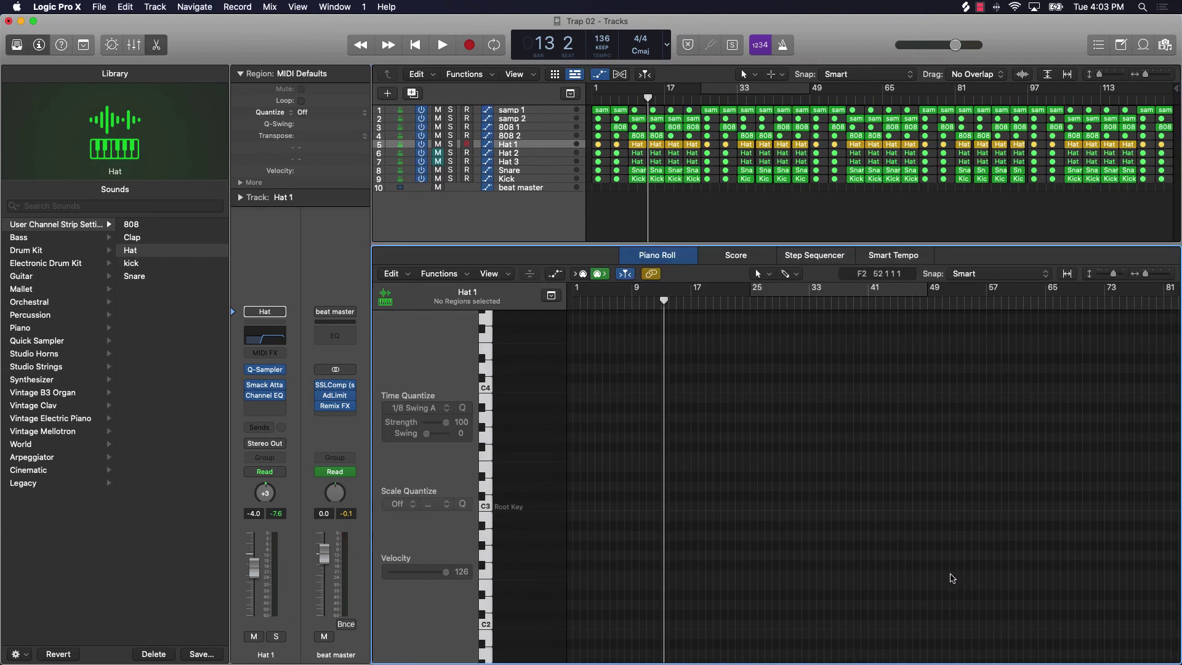
{"action": "key", "text": "e"}
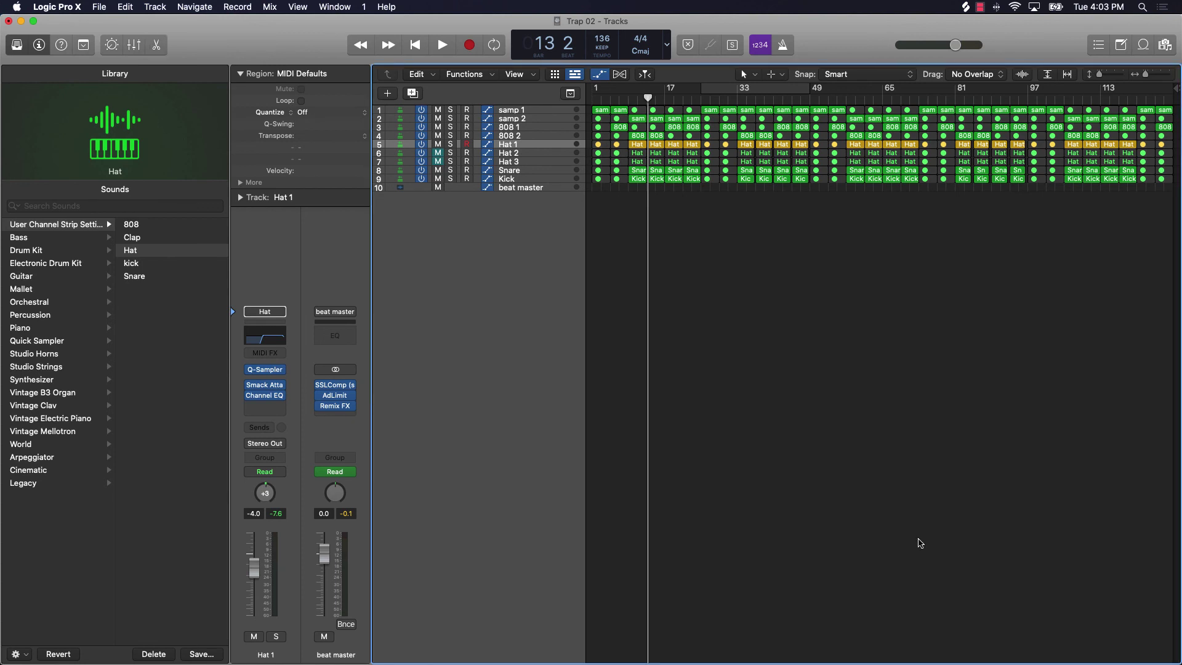